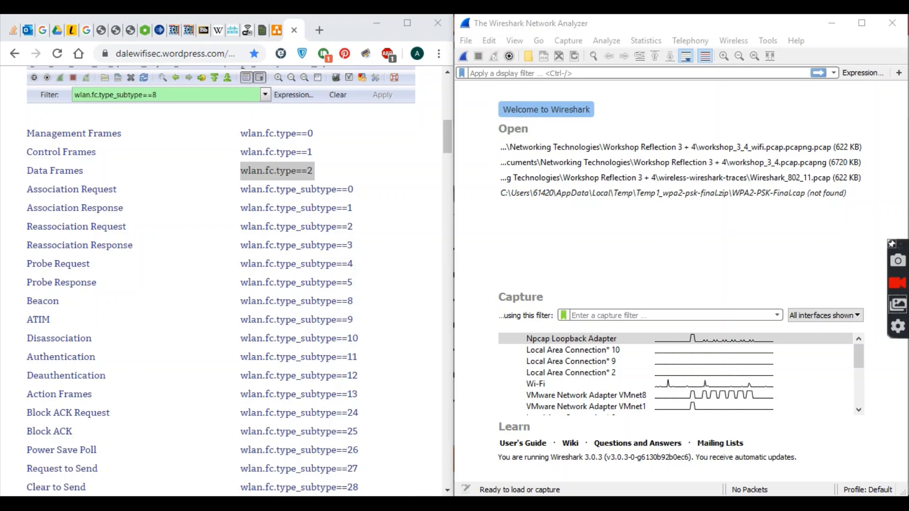
Step: Switch to the Word document 11 Wireshark_802.11_v6.0 and read the trace file download instructions under Getting Started
mouse_move(374, 504)
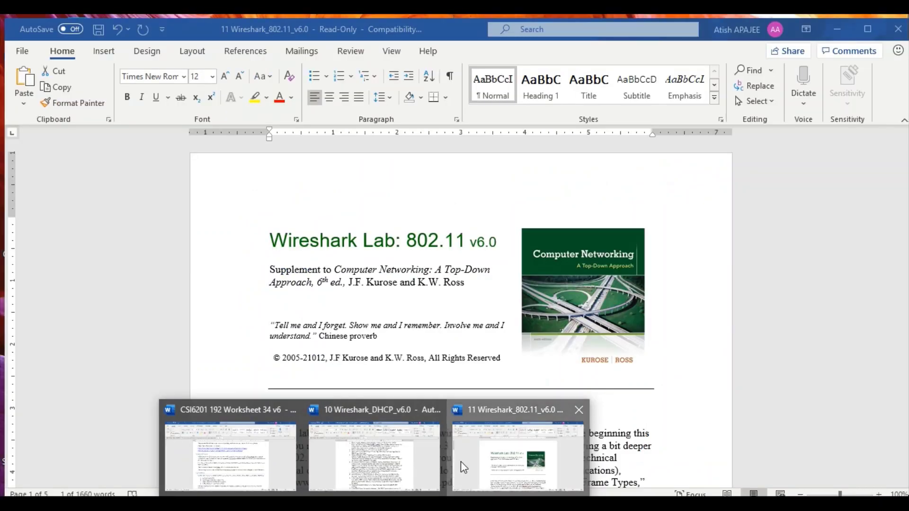
click(461, 461)
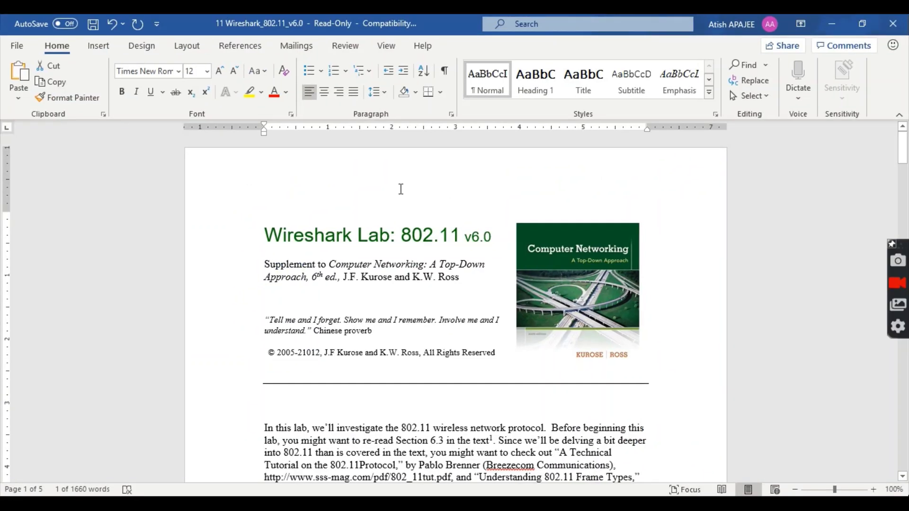
scroll(400, 189, down, 5)
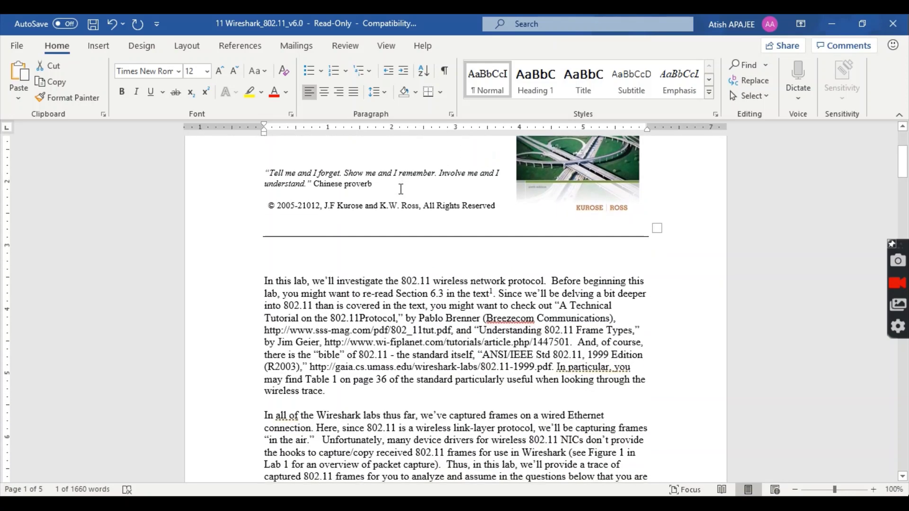
scroll(401, 188, down, 10)
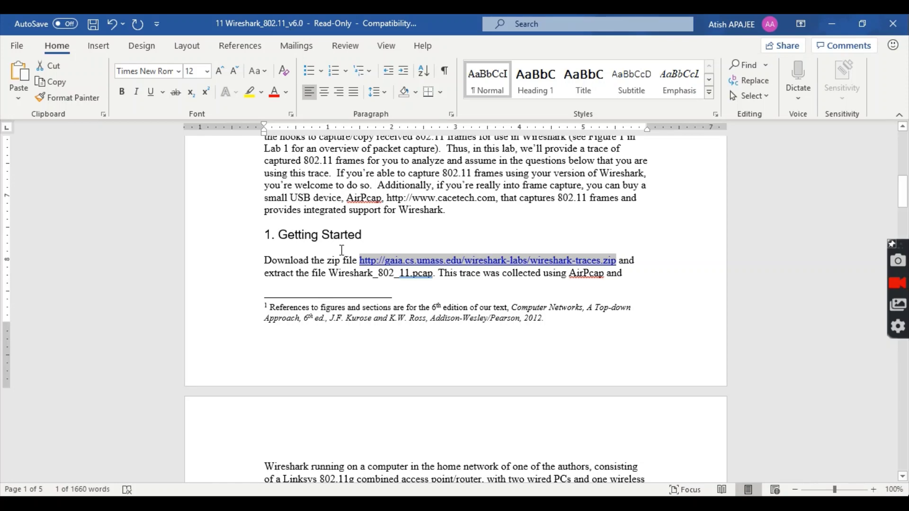
scroll(340, 250, down, 10)
scroll(341, 251, up, 9)
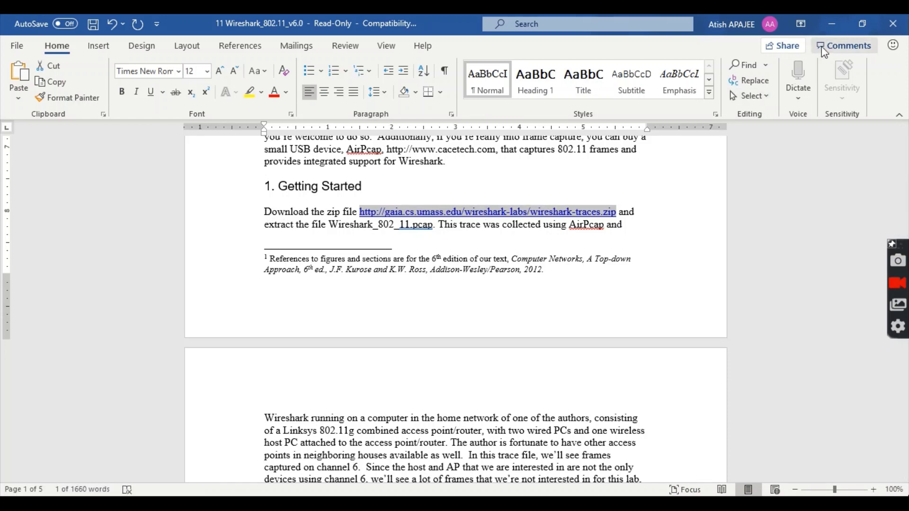
click(832, 26)
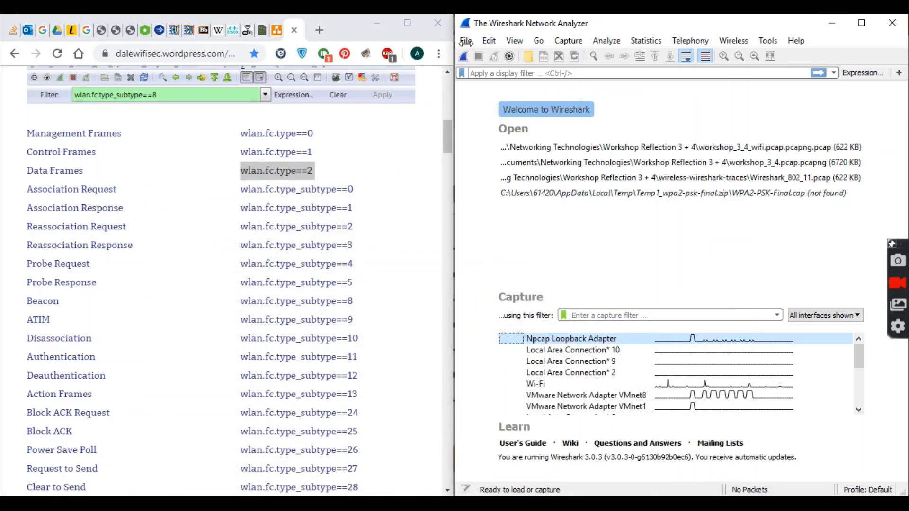
Step: Switch to Wireshark and open the capture file workshop_3_4_wifi.pcap.pcapng from the Workshop Reflection 3 + 4 folder
click(466, 41)
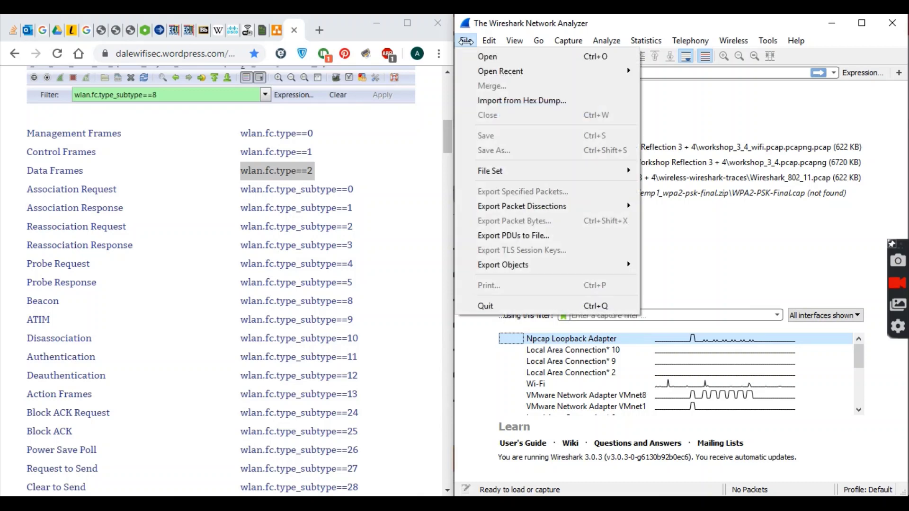
click(487, 59)
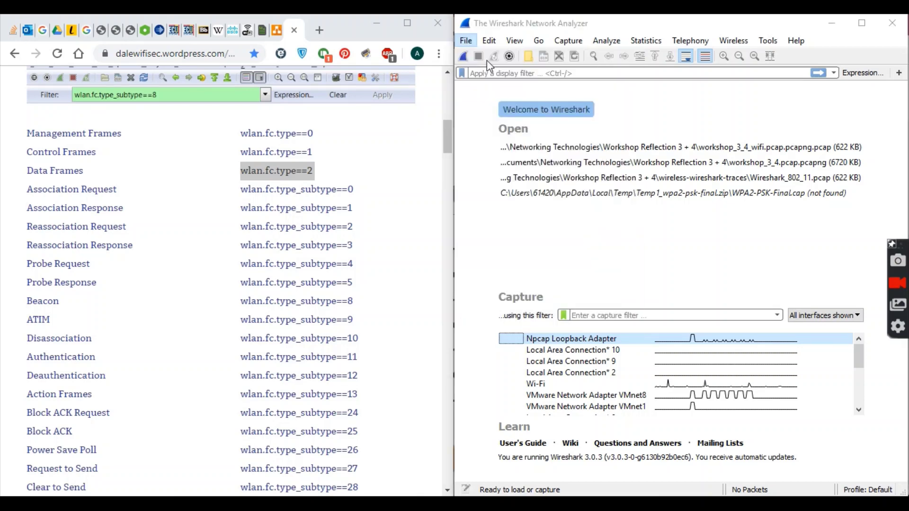
scroll(692, 206, down, 5)
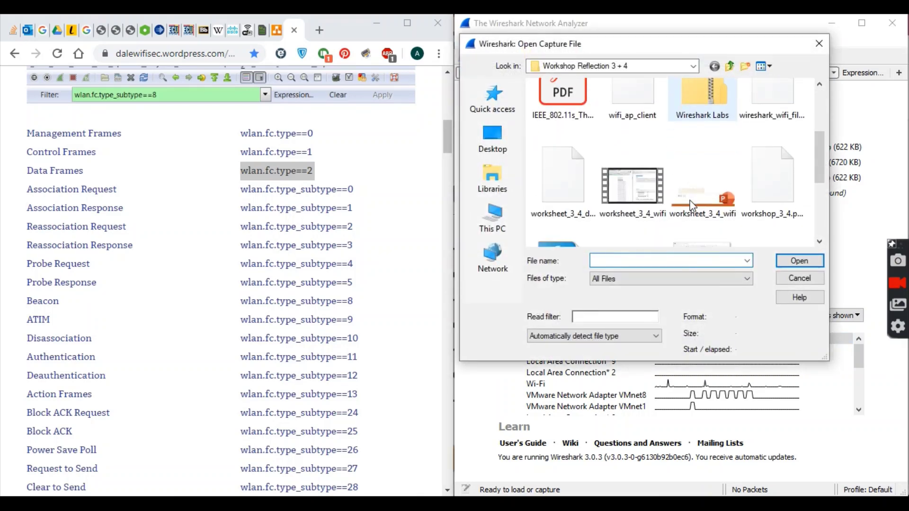
scroll(692, 206, down, 1)
click(587, 186)
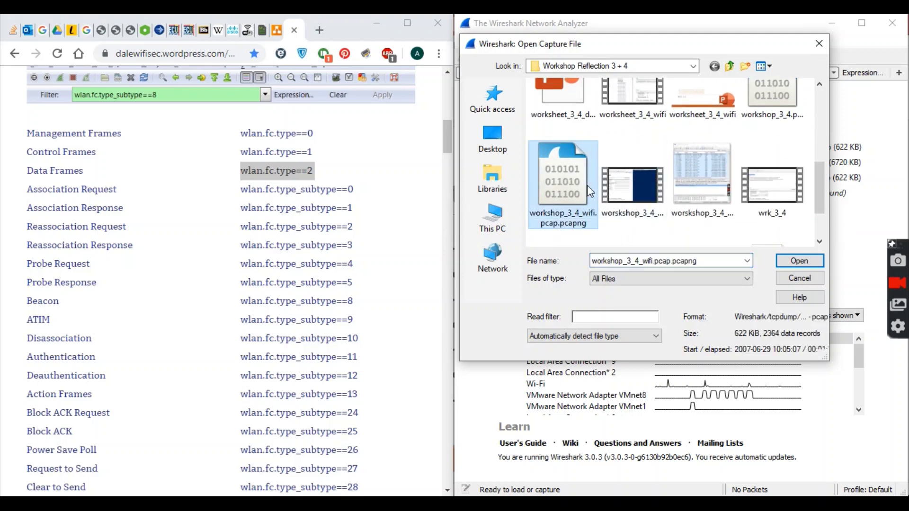
click(781, 261)
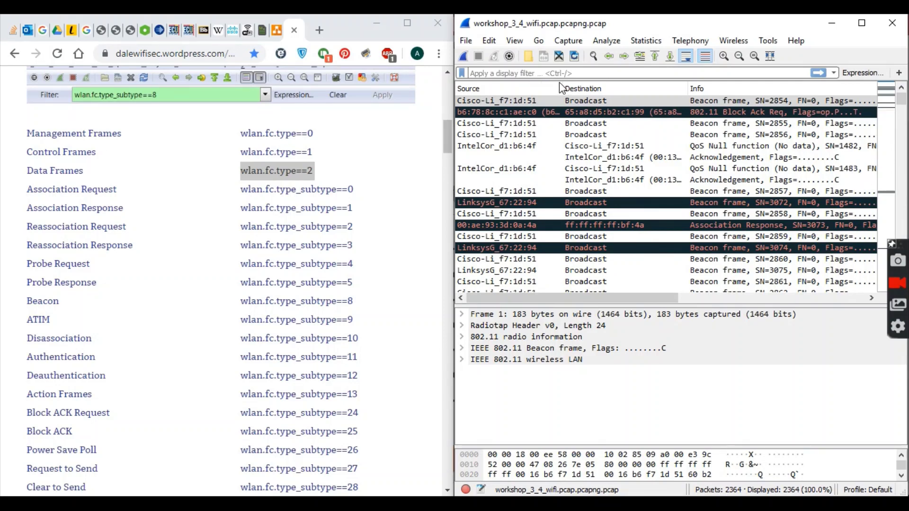
Step: View the full address of the 802.11 display filters web page, returning to the side-by-side layout with the Wireshark capture
click(189, 54)
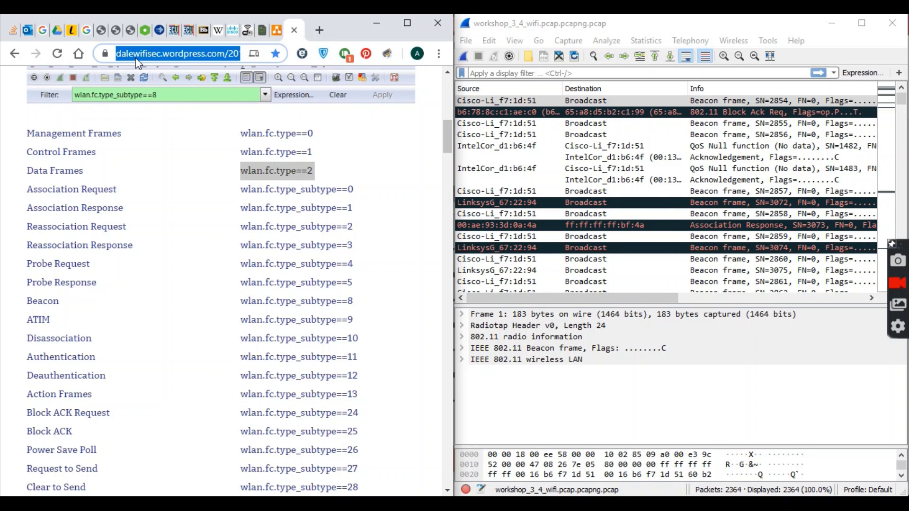
click(400, 23)
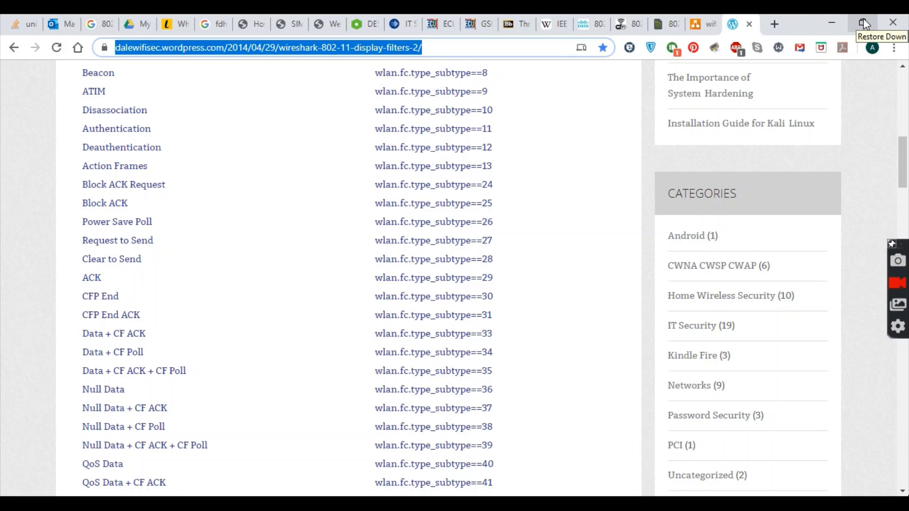
key(super+Left)
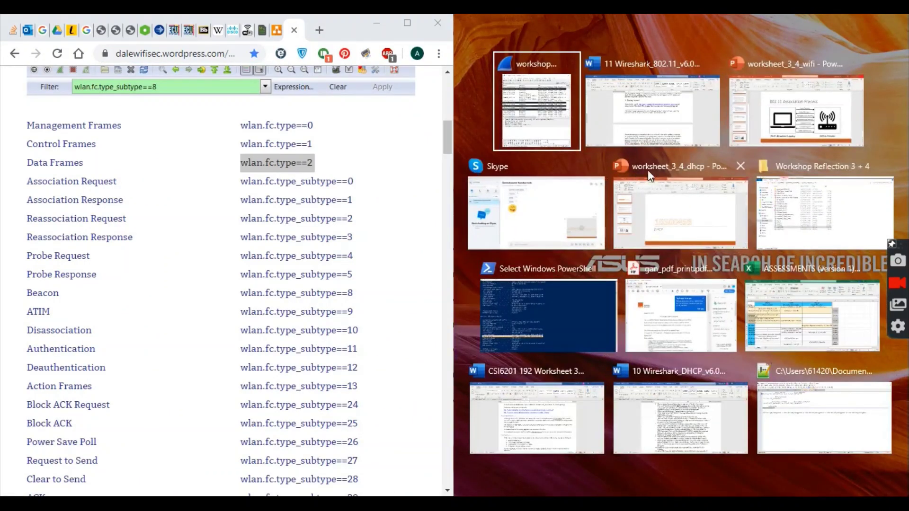
click(563, 134)
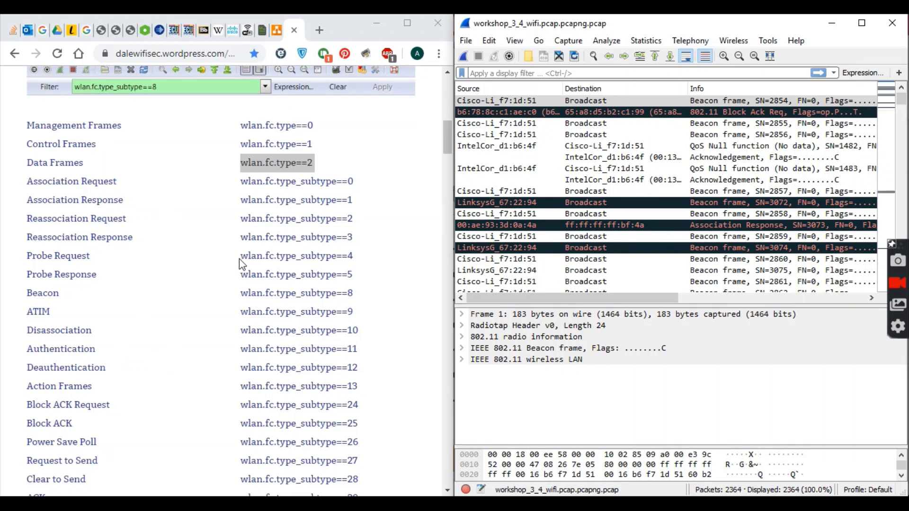
Step: Copy the Probe Request filter wlan.fc.type_subtype==4 from the web page into Wireshark's display filter, followed by "or"
drag(240, 256, 355, 258)
key(ctrl+c)
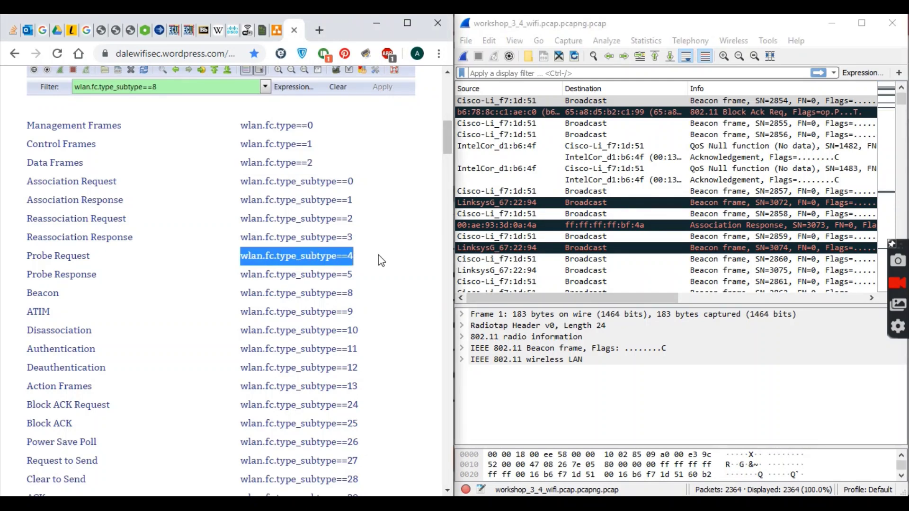
click(486, 76)
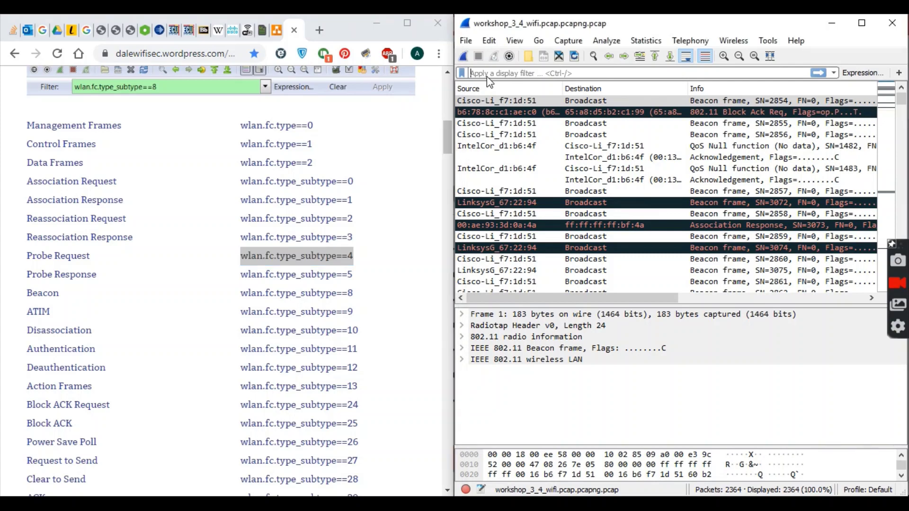
key(ctrl+v)
text(or)
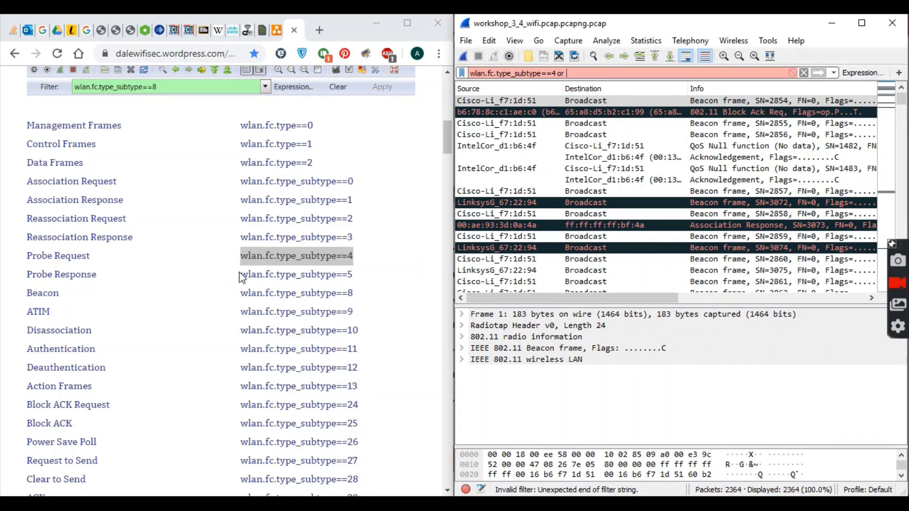
Step: Append the web page's Probe Response filter wlan.fc.type_subtype==5 to the display filter, followed by "or"
drag(240, 272, 358, 284)
key(ctrl+c)
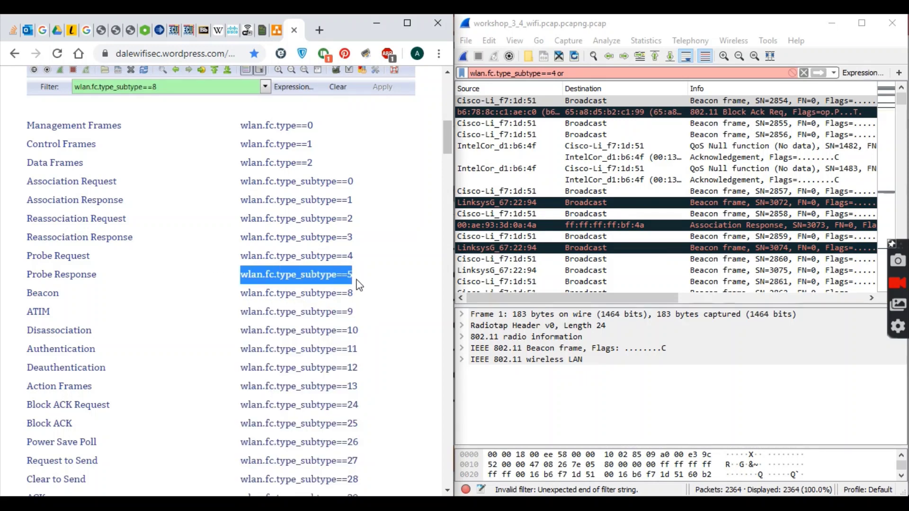
click(621, 74)
key(ctrl+v)
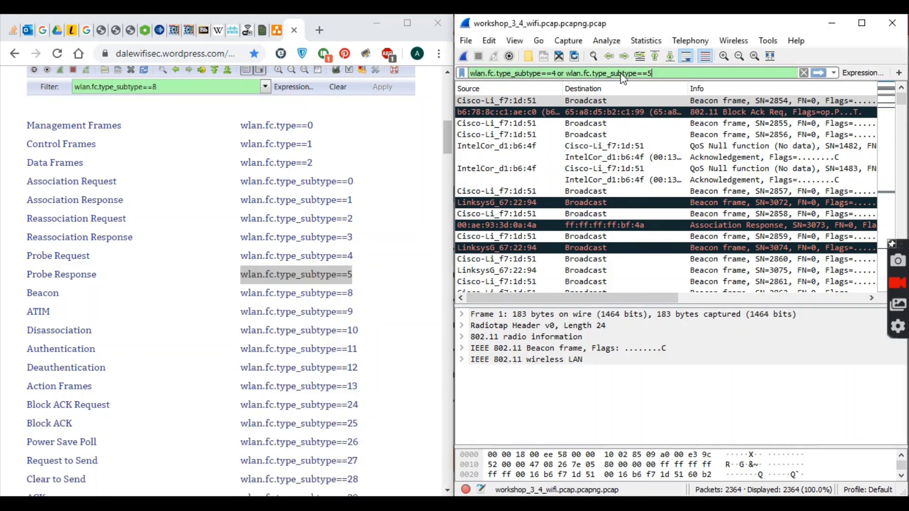
text(or)
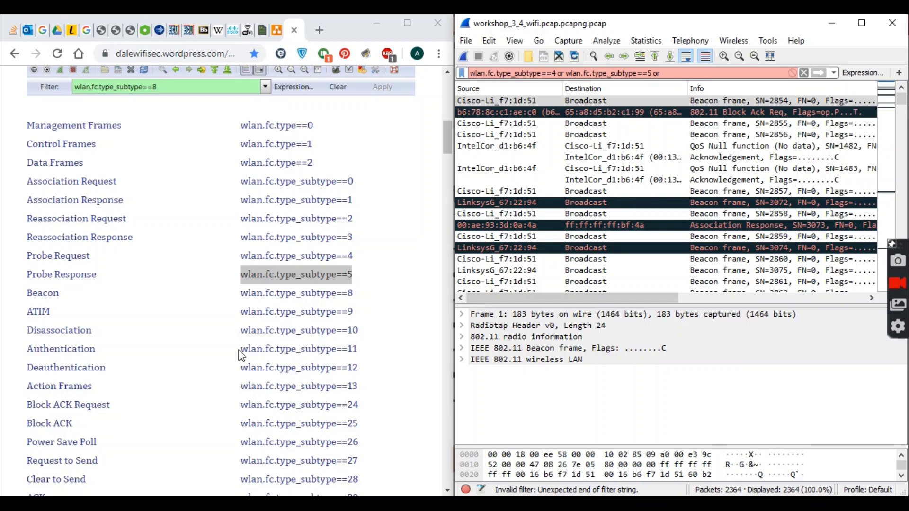
Step: Append the web page's Authentication filter wlan.fc.type_subtype==11 to the display filter, followed by "or"
drag(246, 494, 297, 348)
triple_click(314, 344)
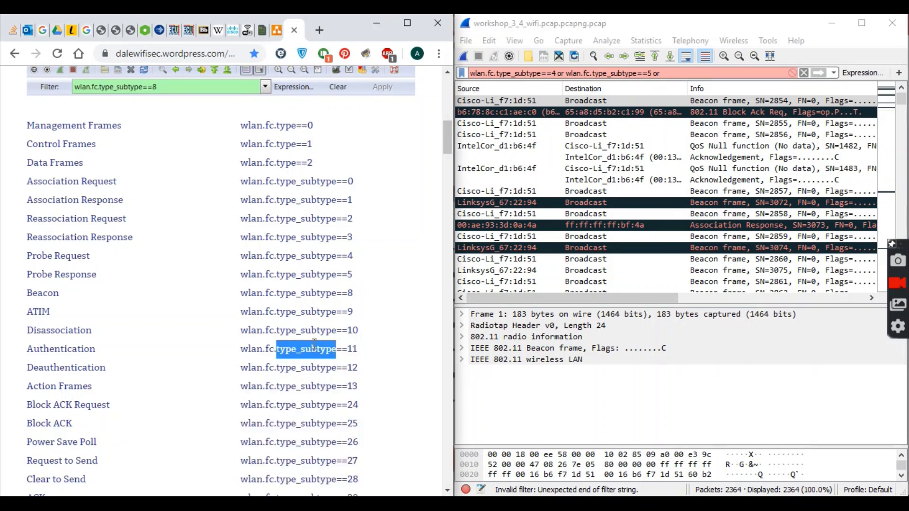
click(700, 73)
text(wlan.fc.type_subtype==11)
text(or)
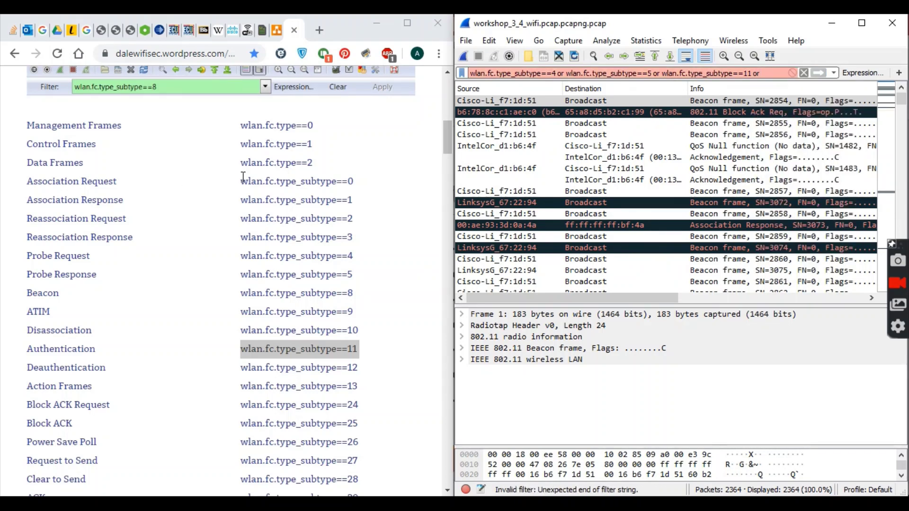
Step: Append the web page's Association Request filter wlan.fc.type_subtype==0 to the display filter, followed by "or"
drag(242, 189, 308, 180)
triple_click(308, 181)
key(ctrl+c)
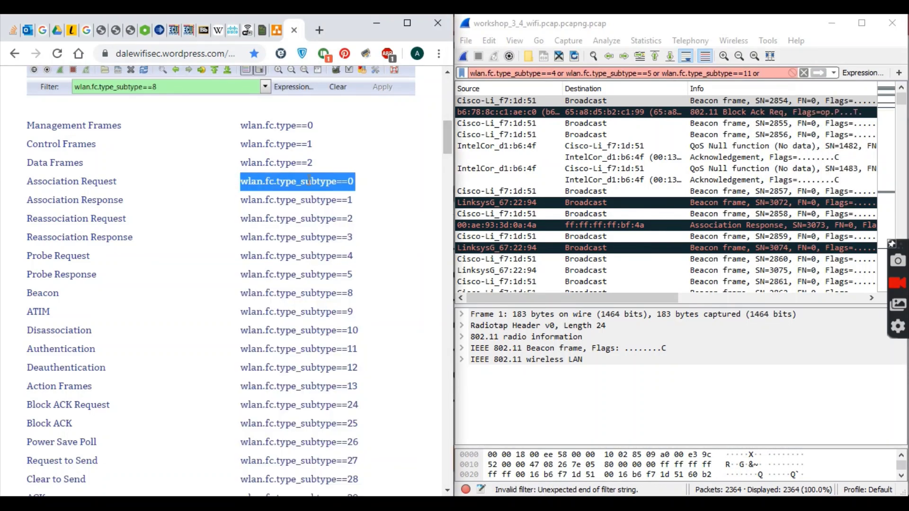
click(764, 73)
key(ctrl+v)
text(or)
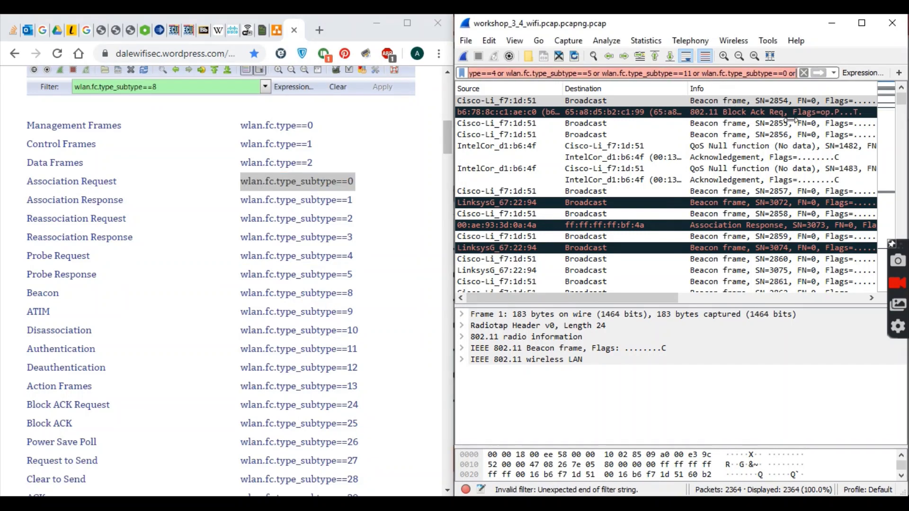
Step: Append the web page's Association Response filter wlan.fc.type_subtype==1 to the display filter, followed by "or"
triple_click(292, 200)
key(ctrl+c)
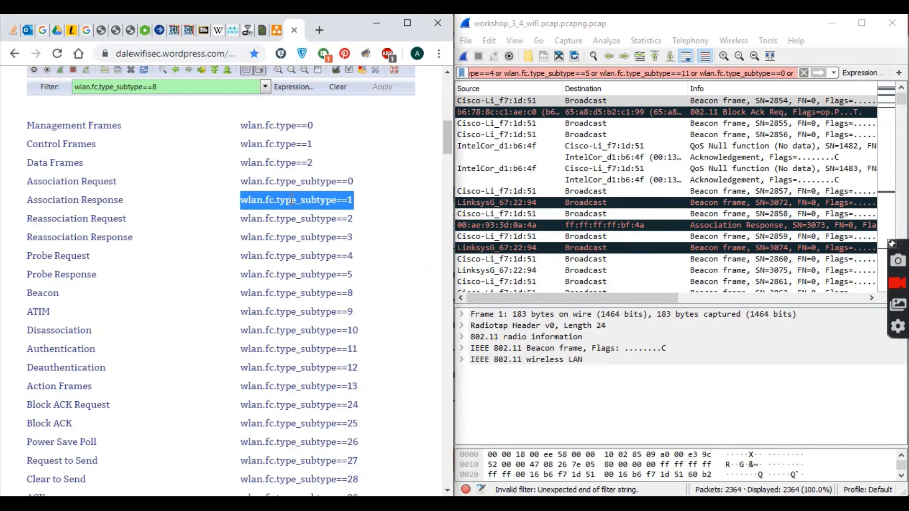
click(790, 73)
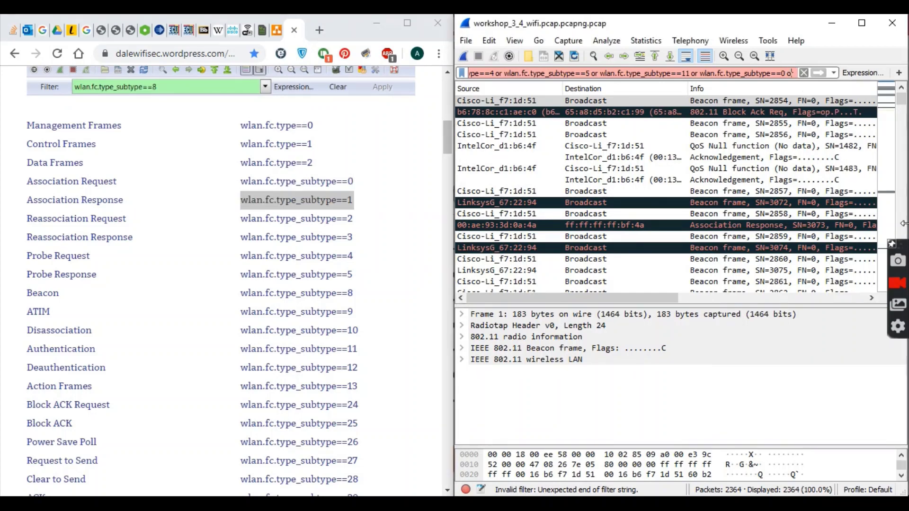
key(ctrl+v)
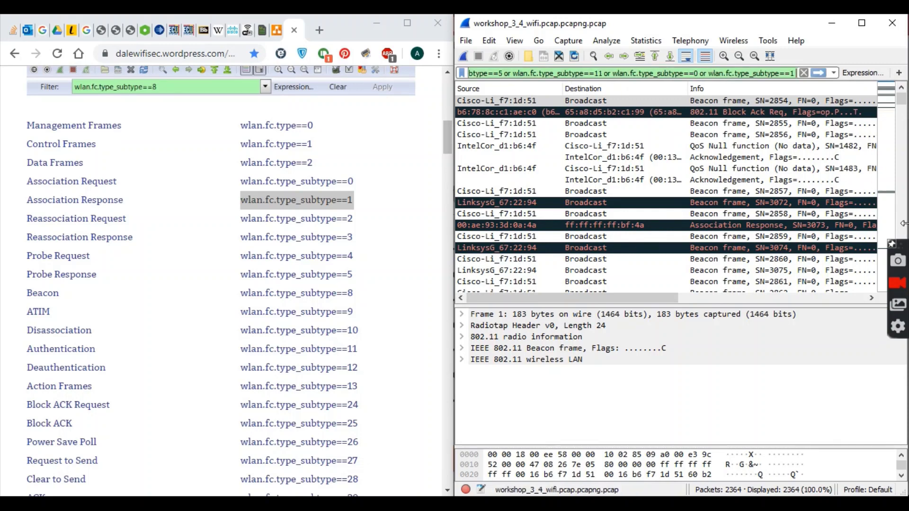
text(or)
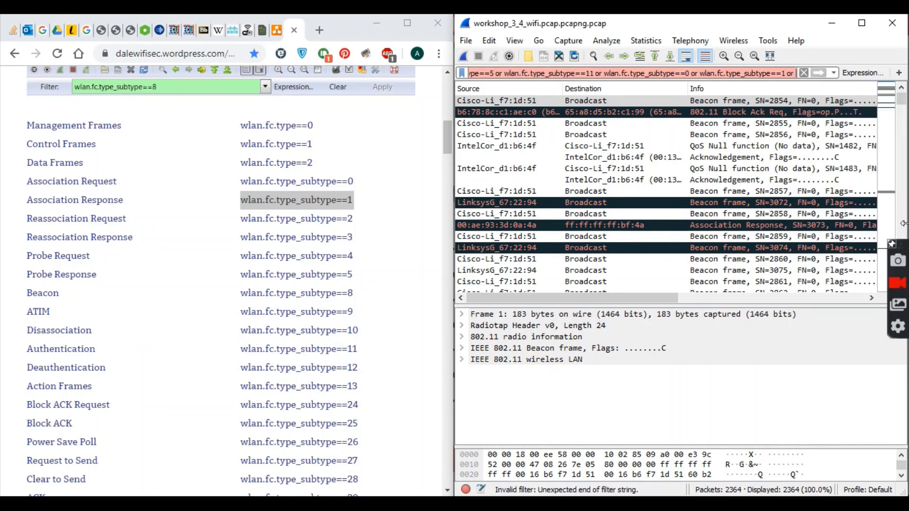
Step: Append the web page's Data Frames filter wlan.fc.type==2 to the display filter and apply the combined filter to the capture
triple_click(246, 162)
key(ctrl+c)
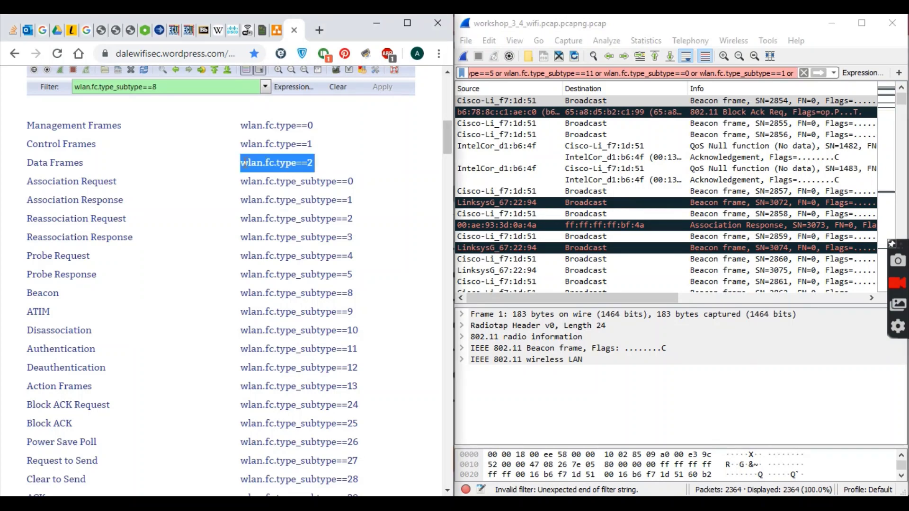
click(793, 73)
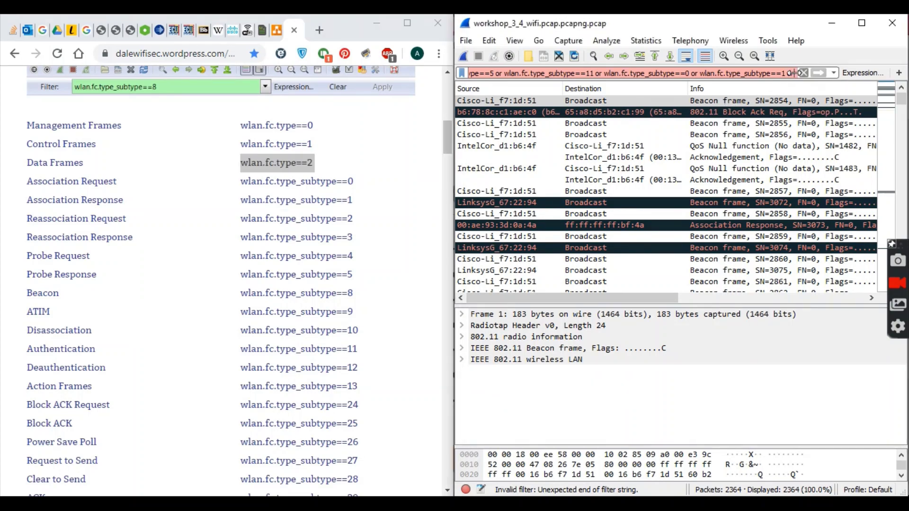
text(or)
key(ctrl+v)
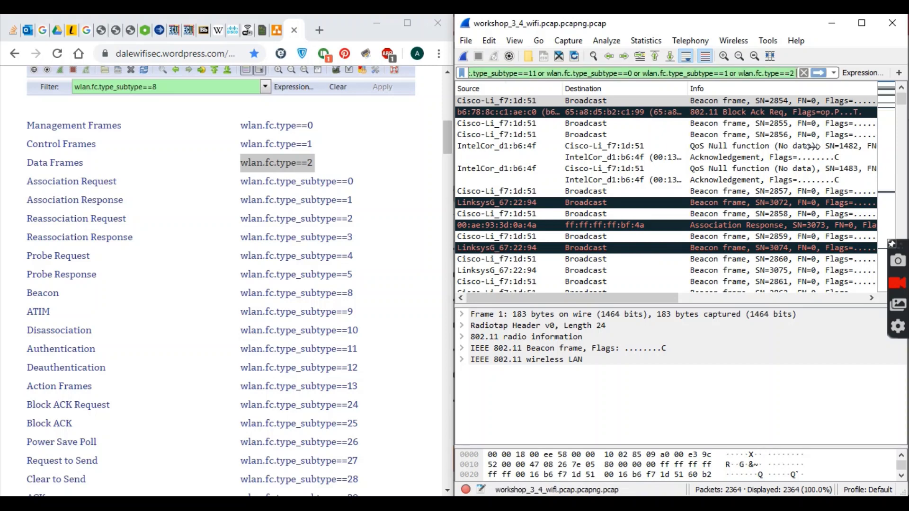
click(817, 73)
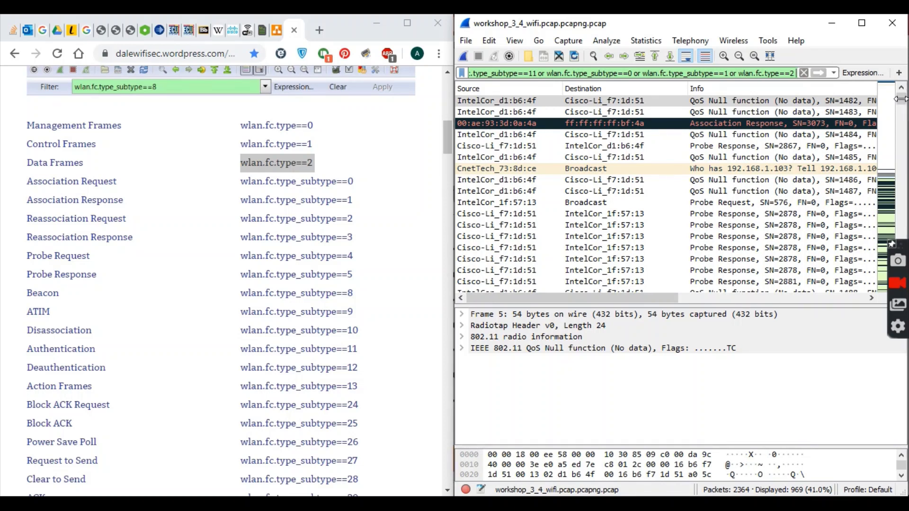
Step: Set the packet list's time display format to Seconds Since Beginning of Capture
drag(900, 98, 901, 108)
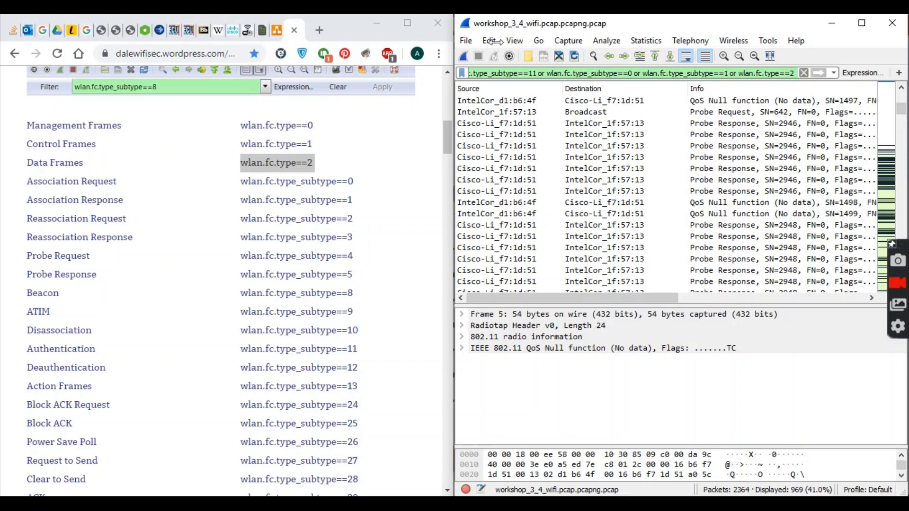
click(516, 42)
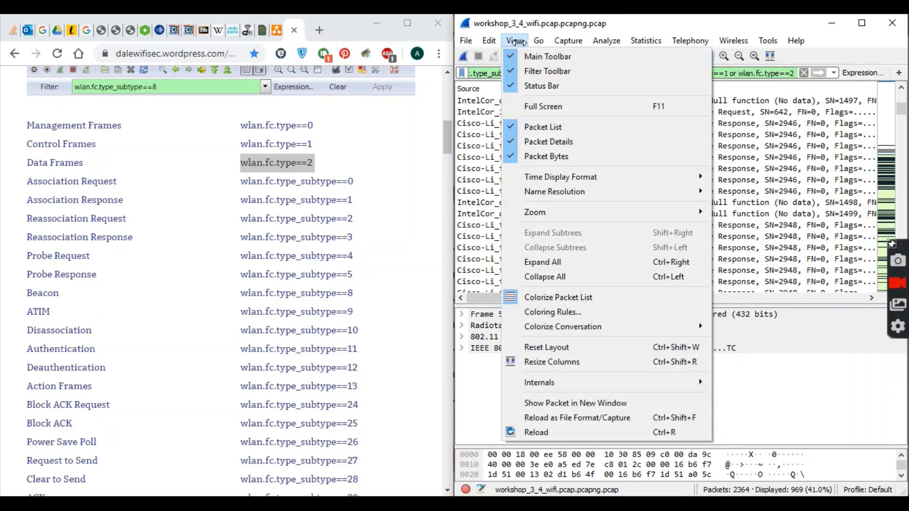
mouse_move(568, 176)
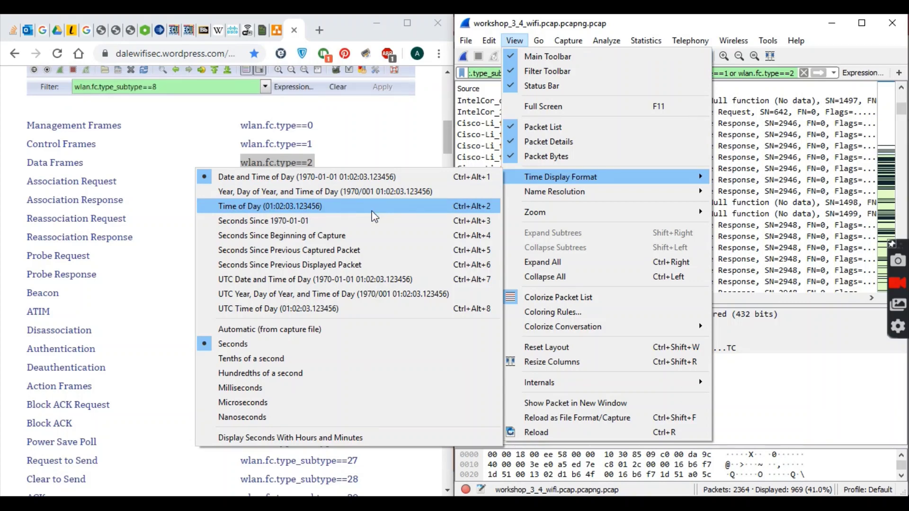
click(368, 235)
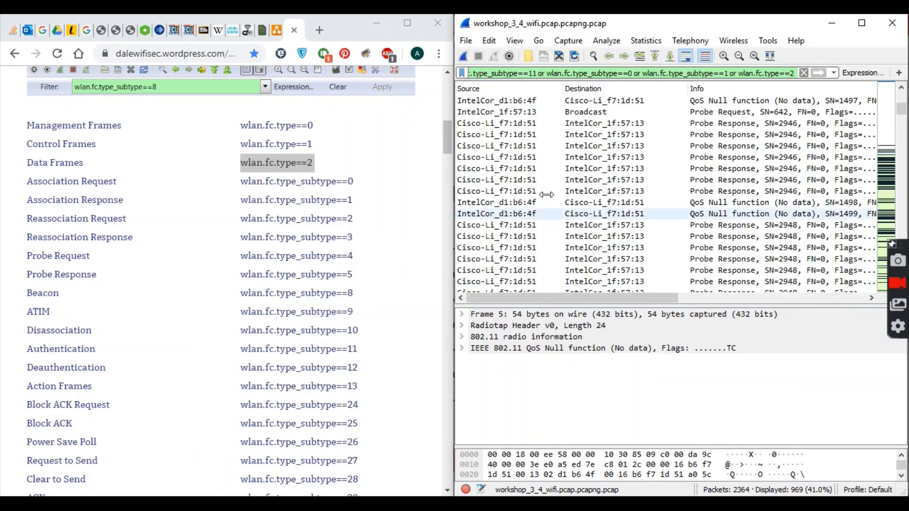
Step: Show the Time column in the packet list and narrow it in the maximized window
right_click(479, 90)
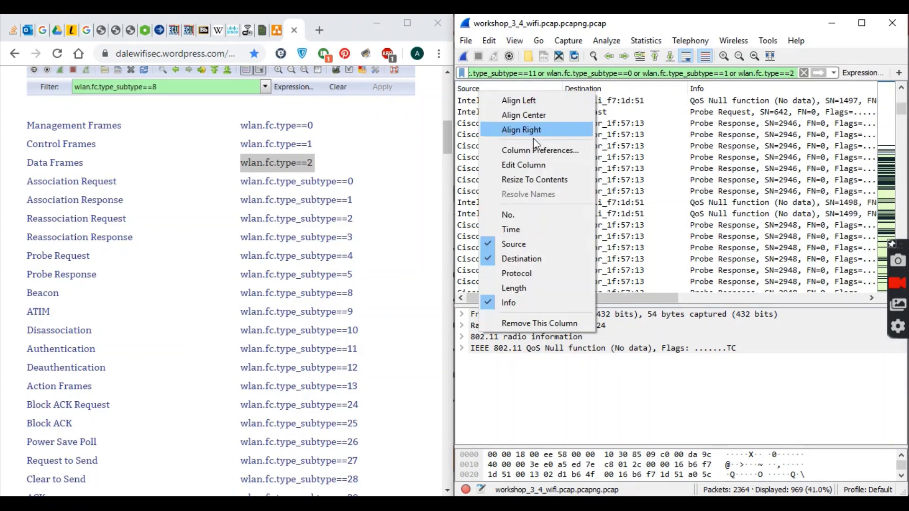
click(536, 224)
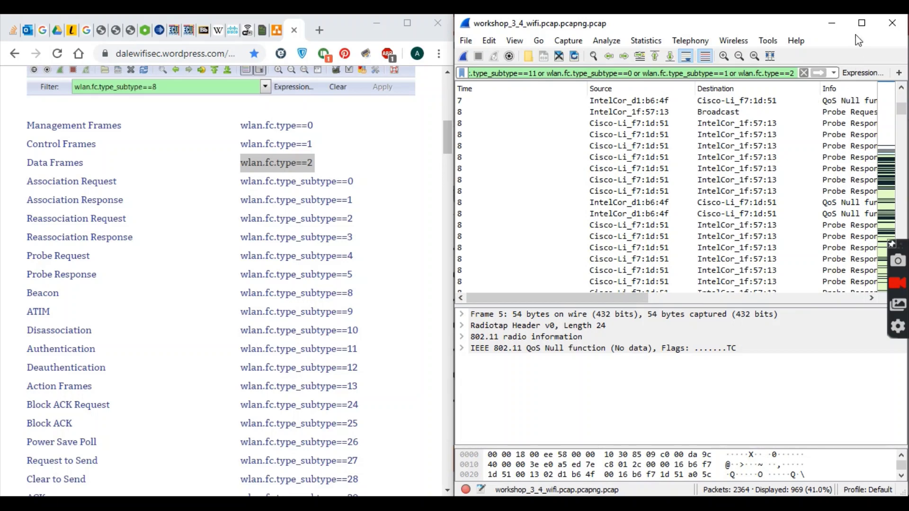
click(860, 24)
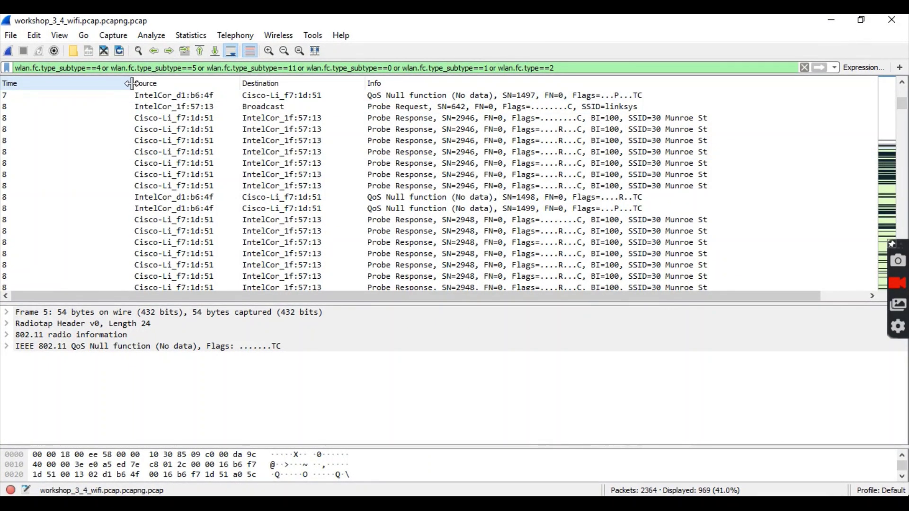
drag(131, 88, 49, 85)
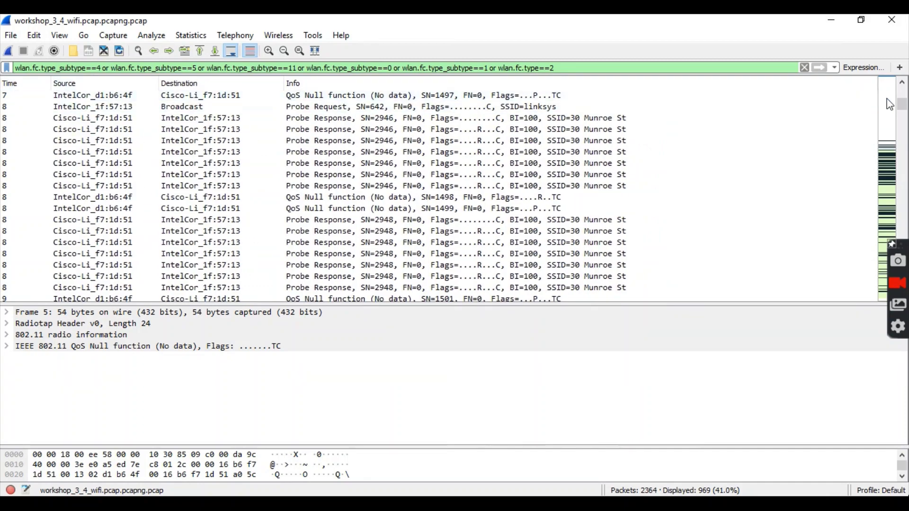
Step: Locate the association exchange at second 63 and inspect its Probe Request SN=1647 and Probe Response SN=3724
drag(903, 106, 903, 110)
drag(903, 125, 903, 250)
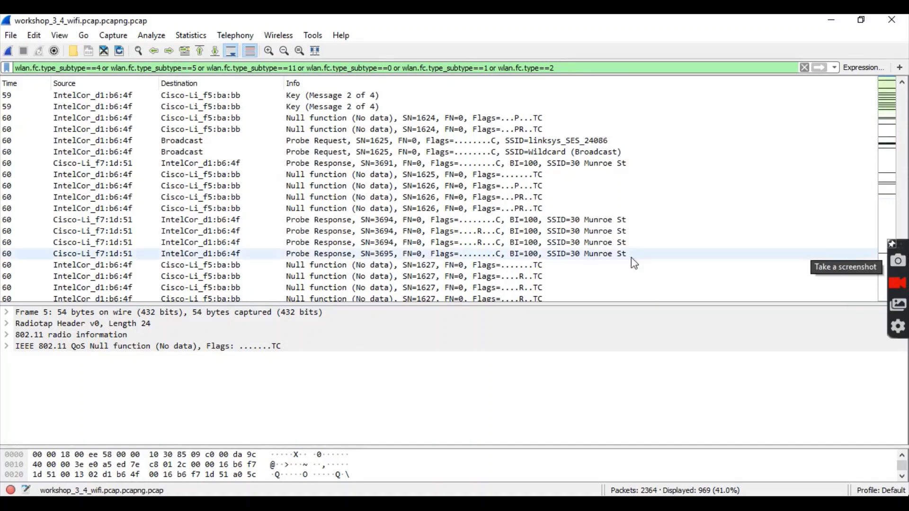
scroll(270, 173, down, 10)
scroll(272, 175, down, 8)
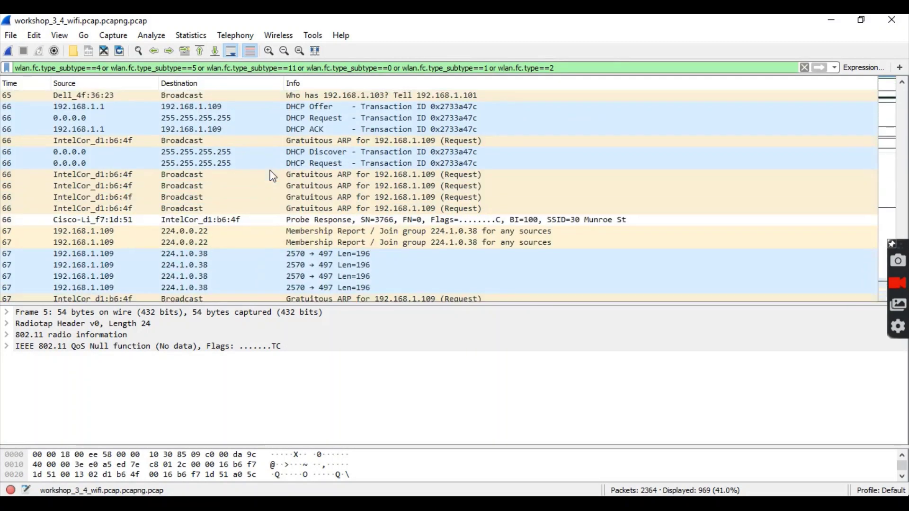
scroll(272, 175, up, 4)
scroll(272, 175, up, 1)
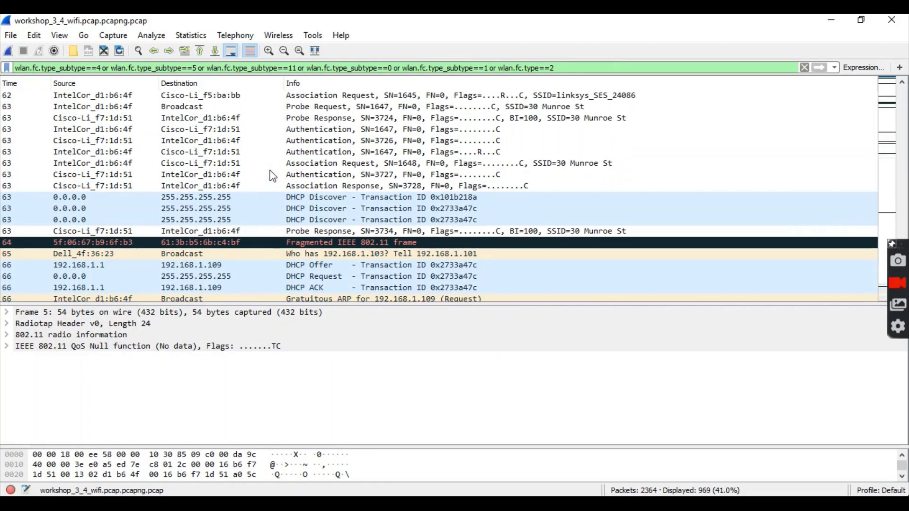
click(121, 109)
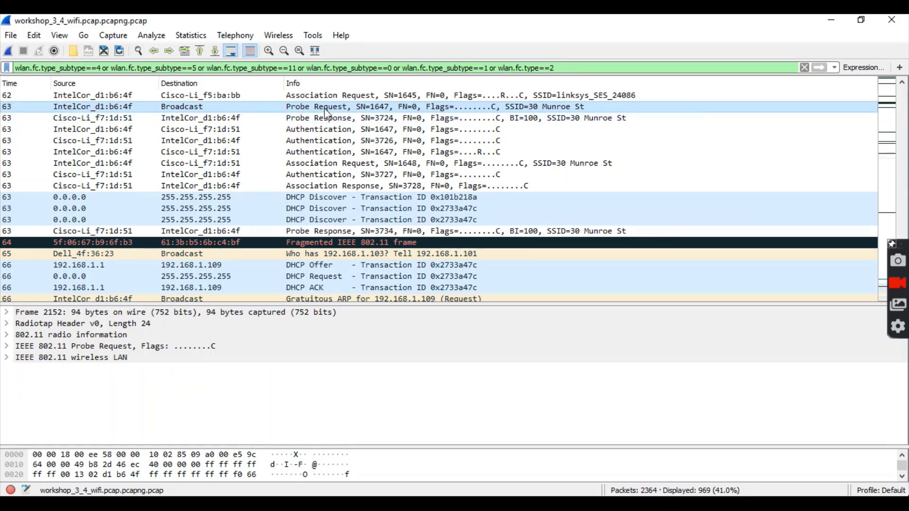
click(187, 119)
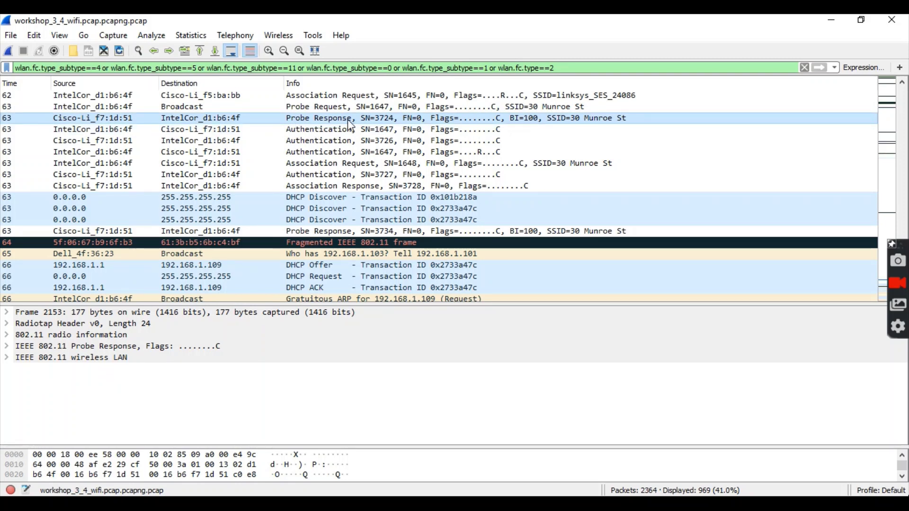
Step: Inspect the Authentication and Association frames exchanged between IntelCor_d1:b6:4f and Cisco-Li_f7:1d:51 at second 63
click(106, 130)
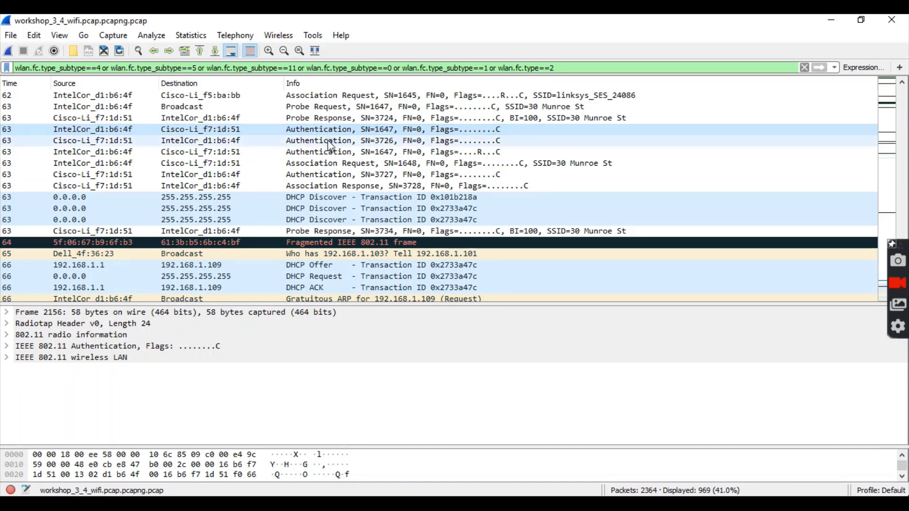
click(284, 141)
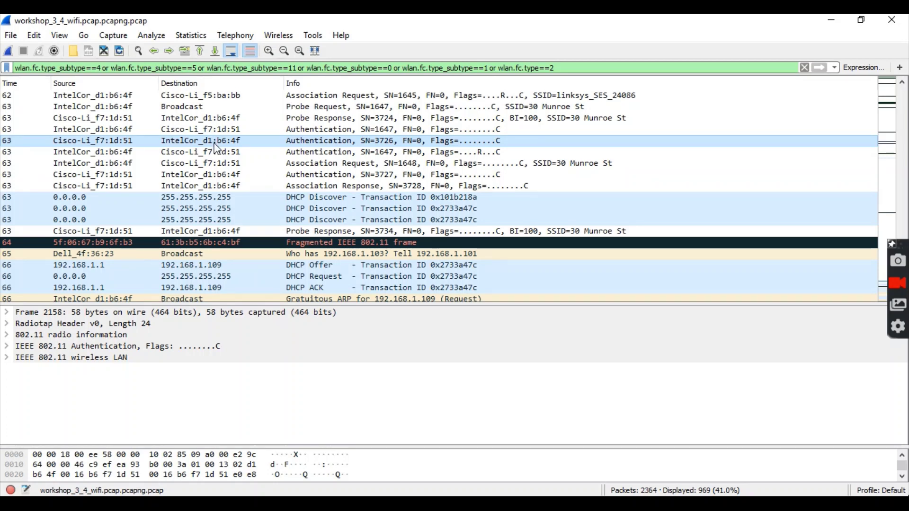
click(220, 155)
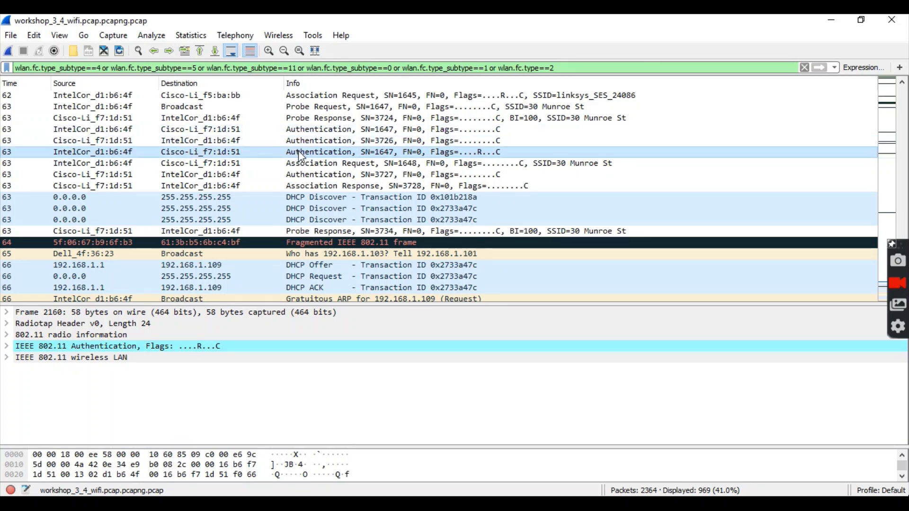
click(315, 177)
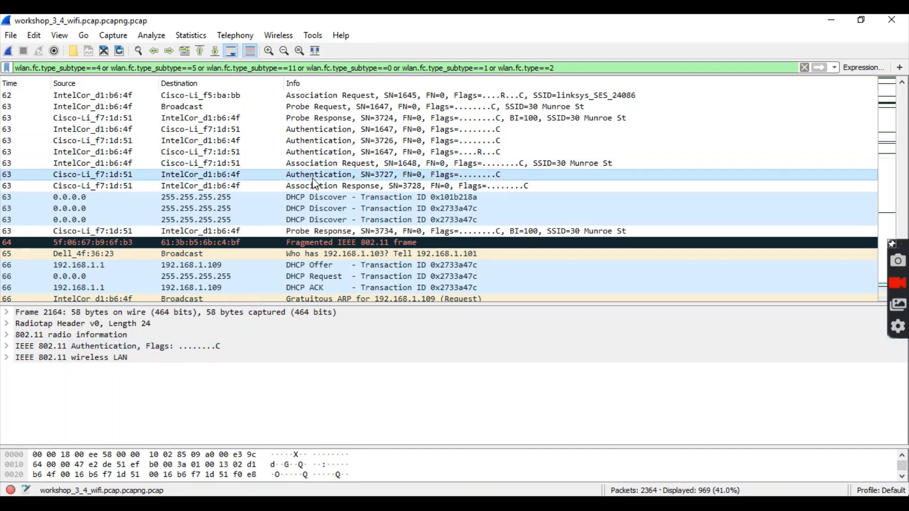
click(130, 164)
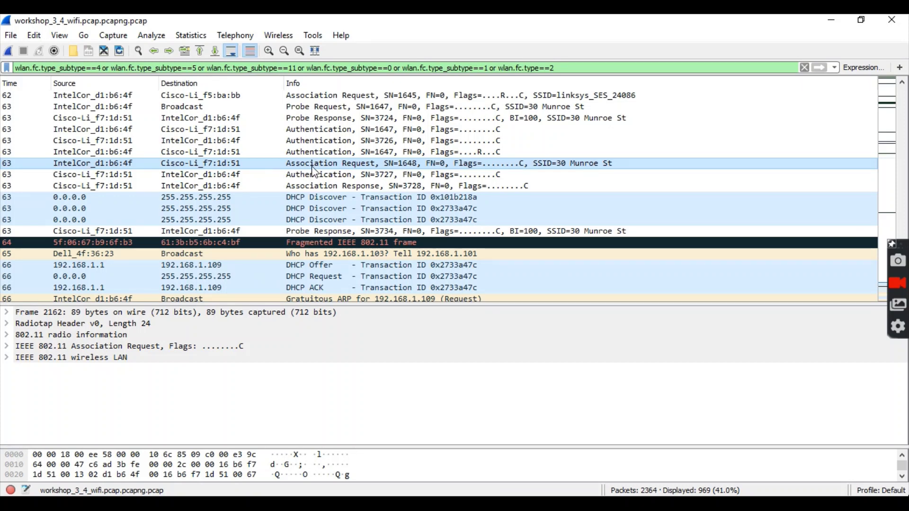
click(307, 185)
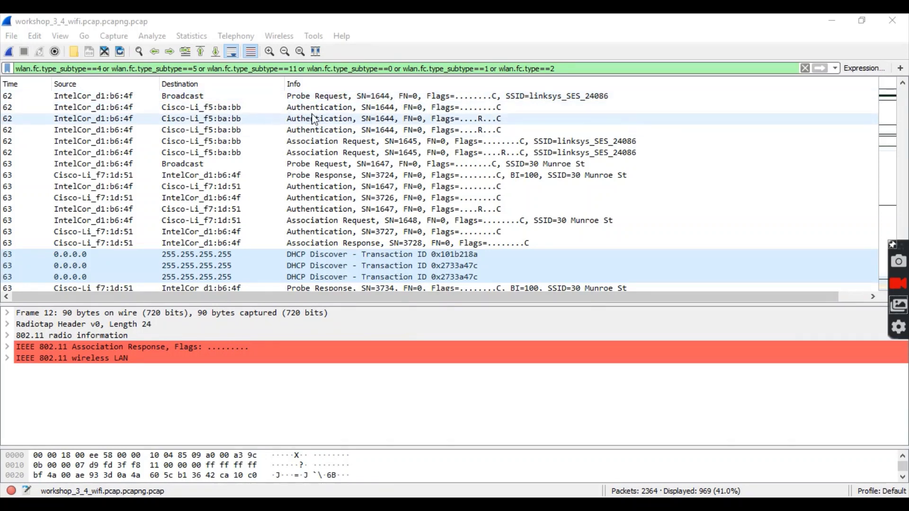
Step: Mark the Probe Request SN=1647 and Probe Response SN=3724 packets at second 63
scroll(224, 164, down, 2)
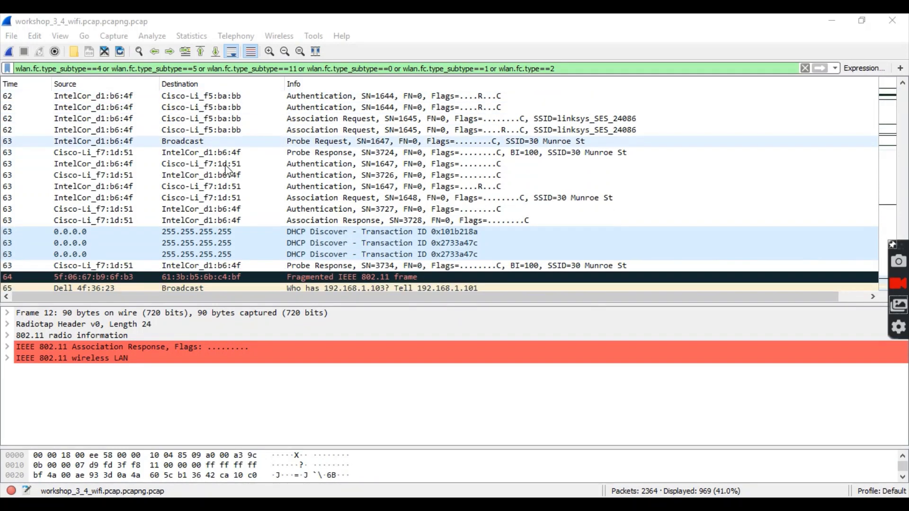
click(275, 145)
right_click(275, 146)
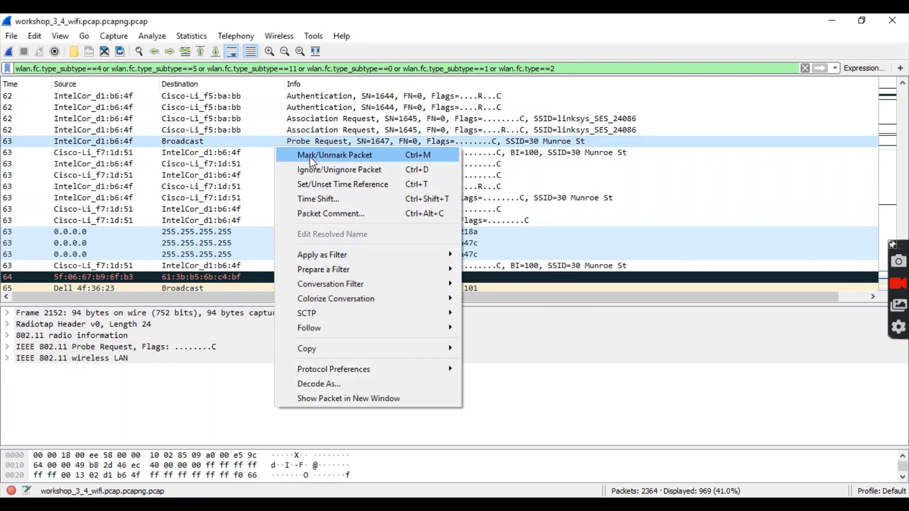
click(313, 158)
right_click(326, 157)
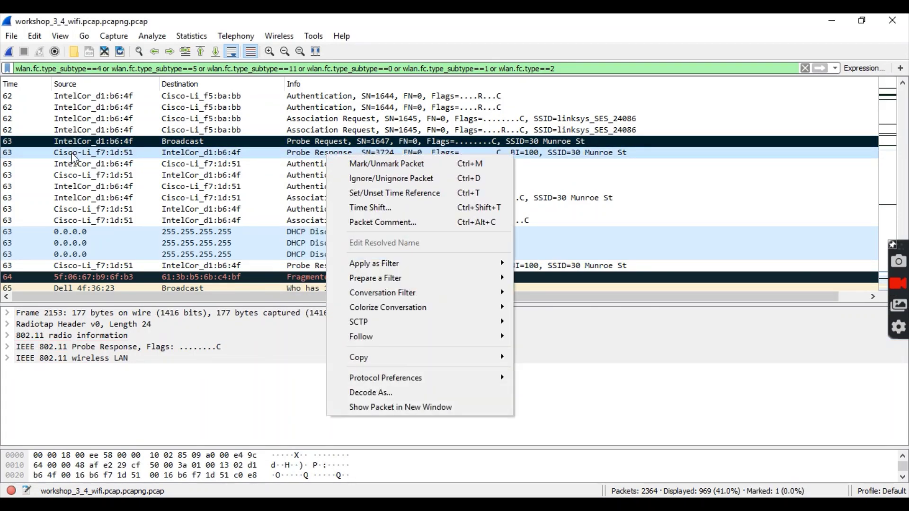
click(359, 164)
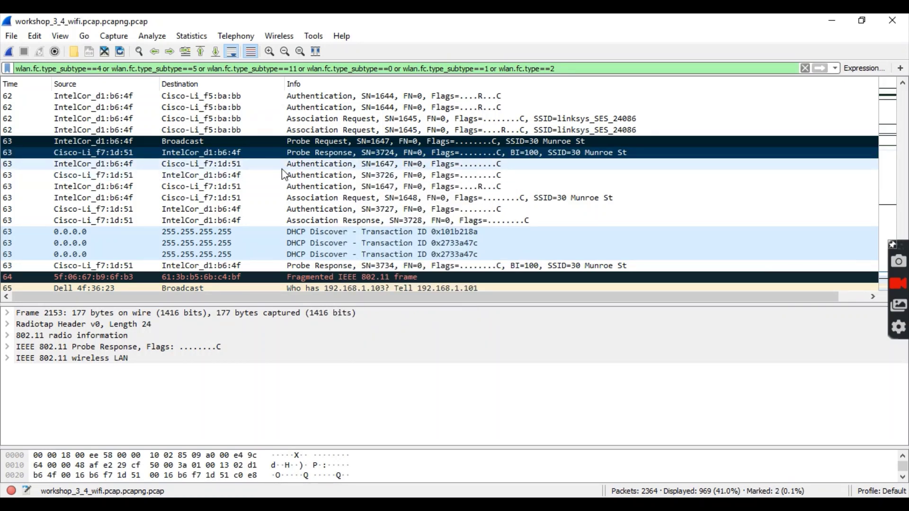
Step: Mark the three Authentication packets that follow the marked Probe Response: SN=1647, SN=3726 and the retransmitted SN=1647
right_click(197, 164)
click(222, 172)
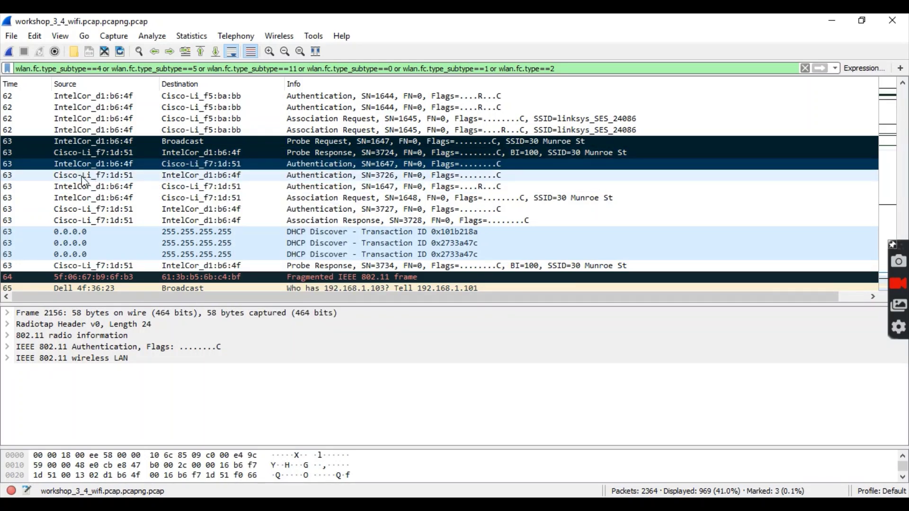
right_click(189, 178)
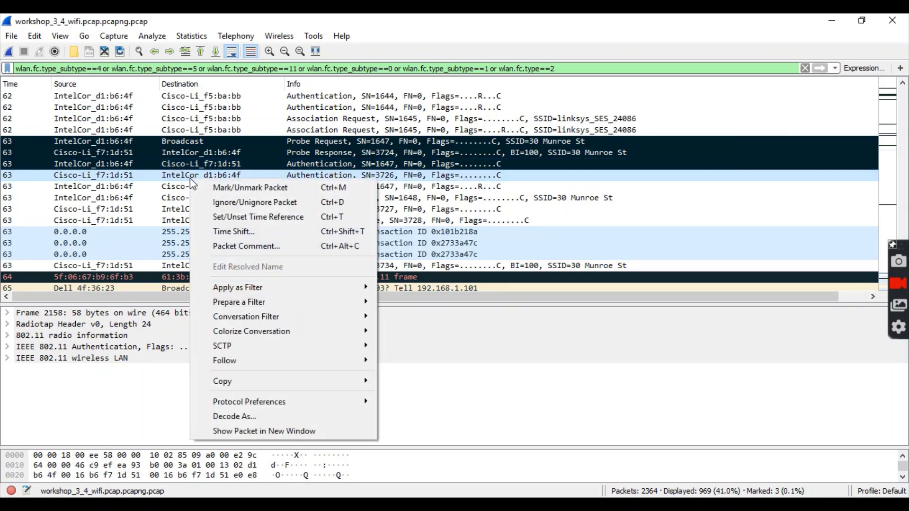
click(221, 188)
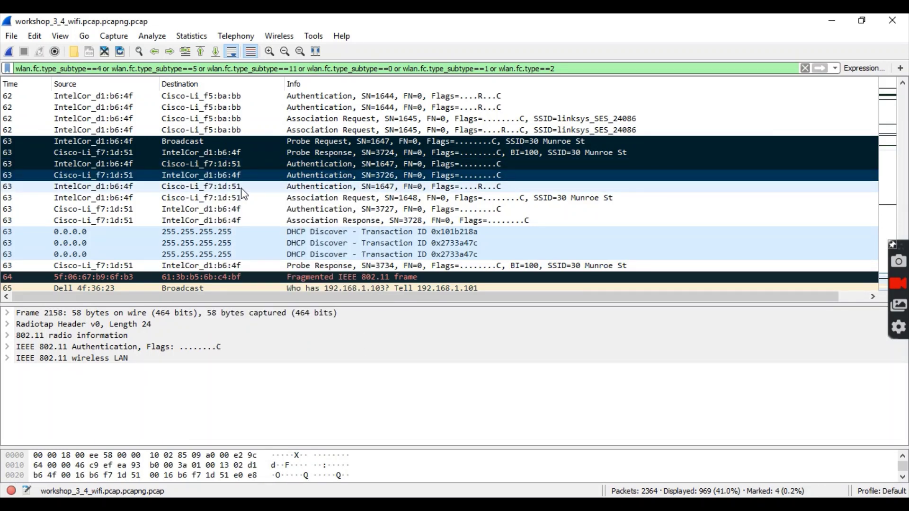
right_click(129, 186)
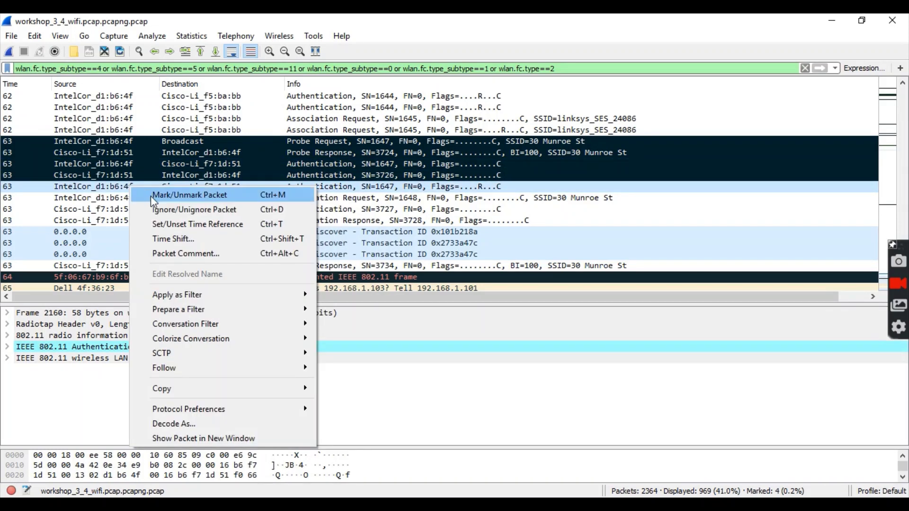
click(151, 195)
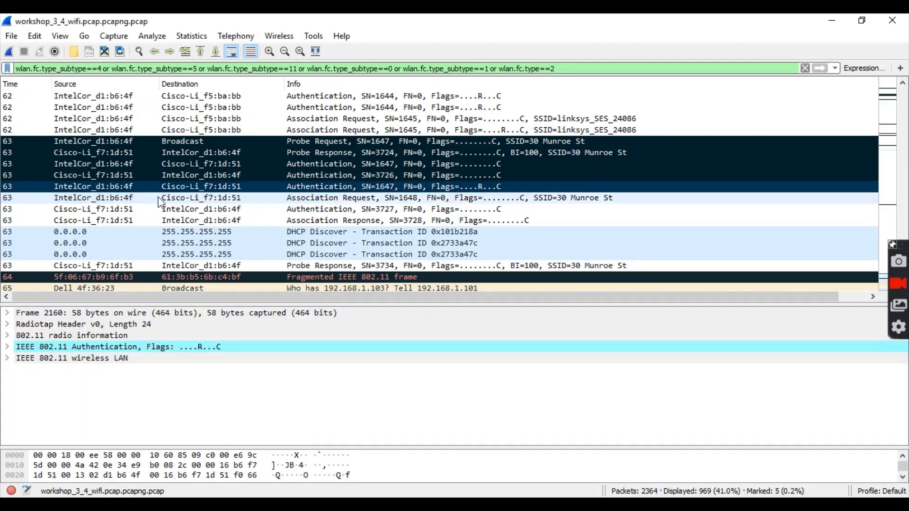
Step: Mark the Association Request SN=1648, Authentication SN=3727 and Association Response SN=3728 packets at second 63
click(203, 201)
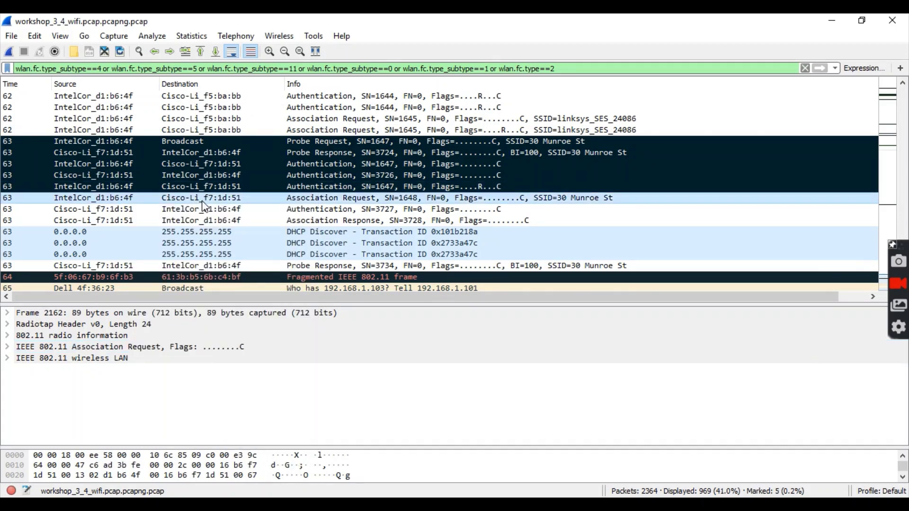
right_click(204, 205)
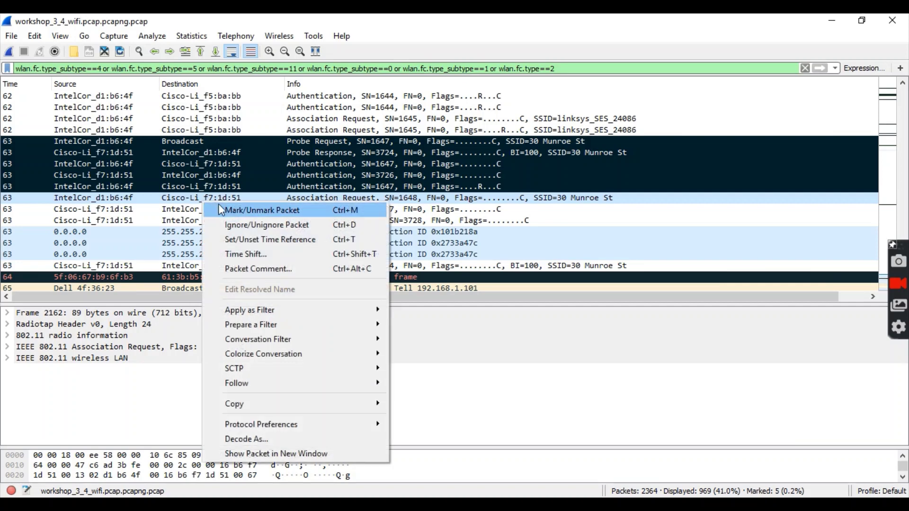
click(221, 210)
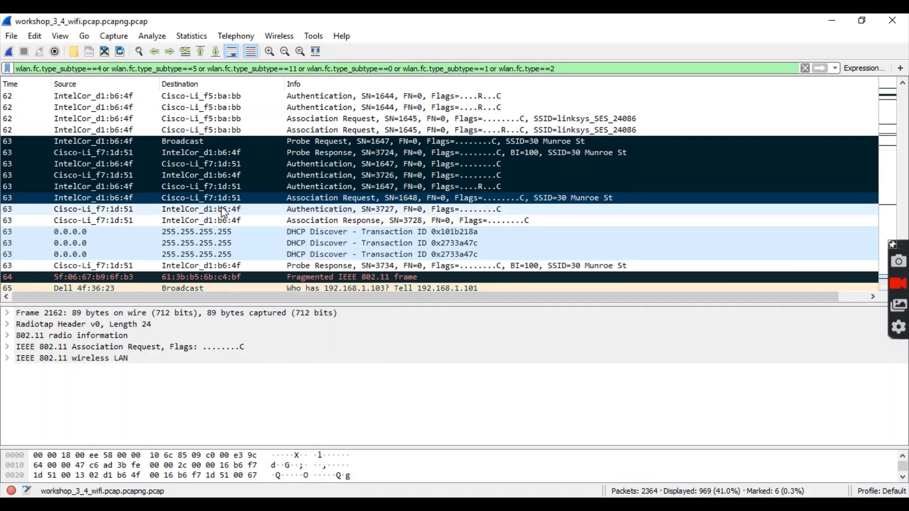
right_click(220, 208)
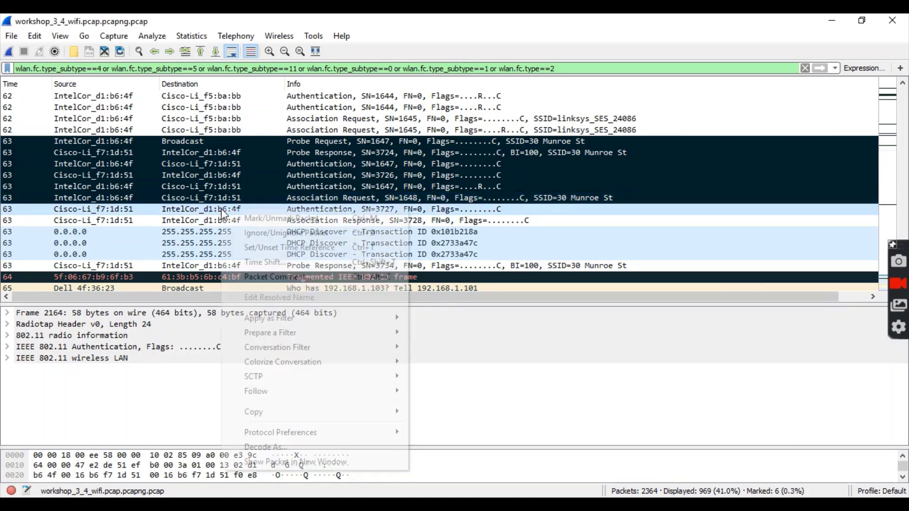
click(248, 217)
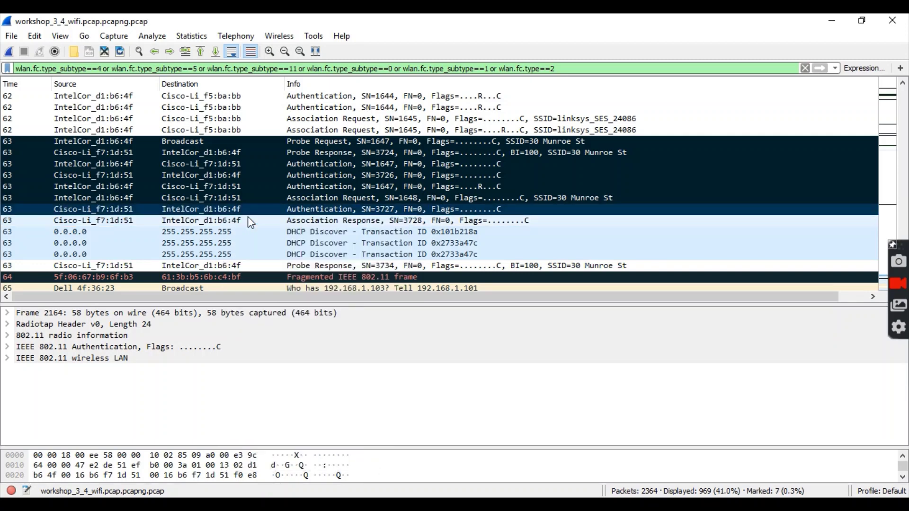
click(181, 224)
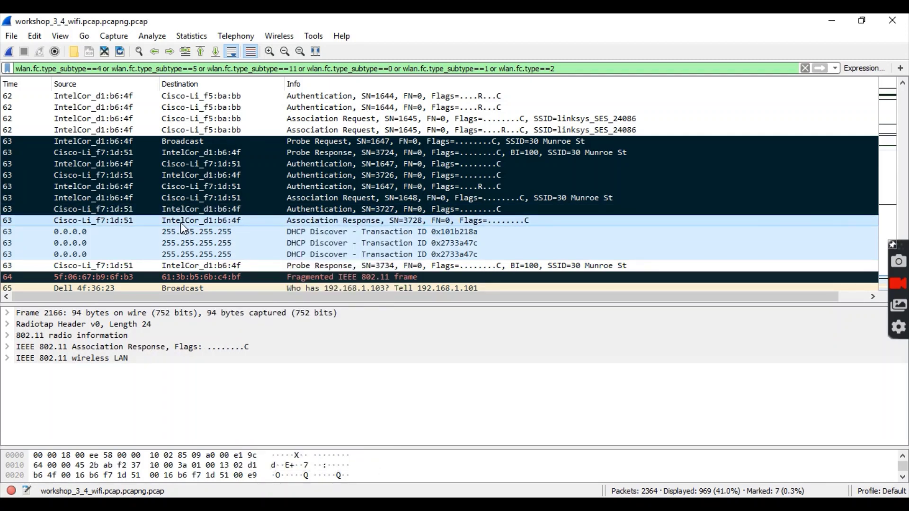
right_click(182, 225)
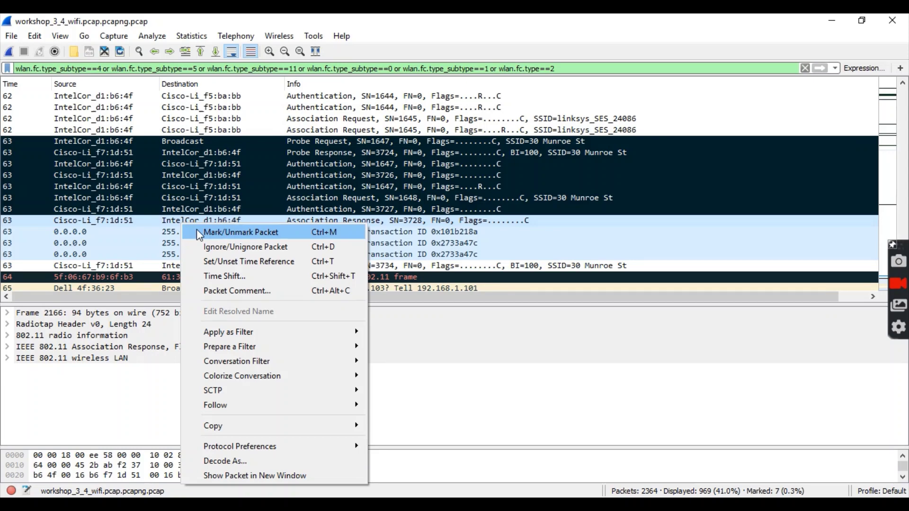
click(197, 231)
Step: Mark the three DHCP Discover packets at second 63 that follow the marked Association Response
click(214, 233)
right_click(214, 232)
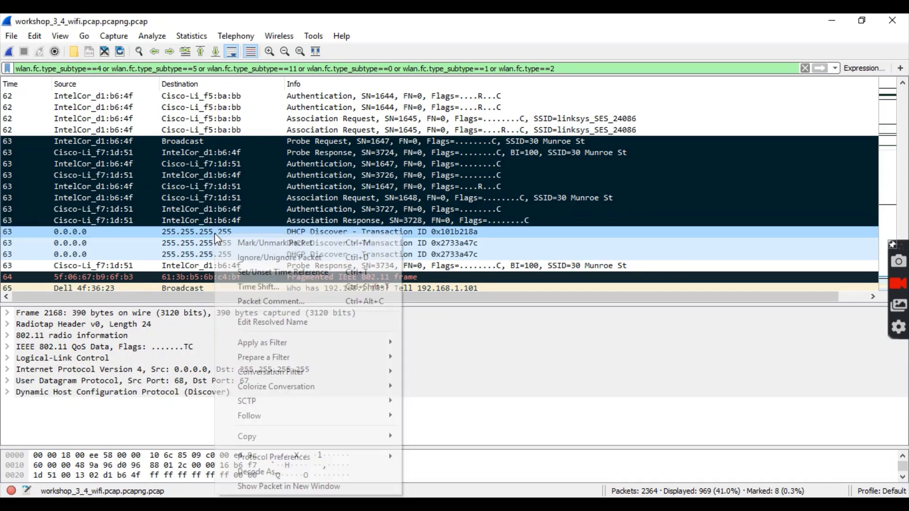
click(242, 249)
click(221, 243)
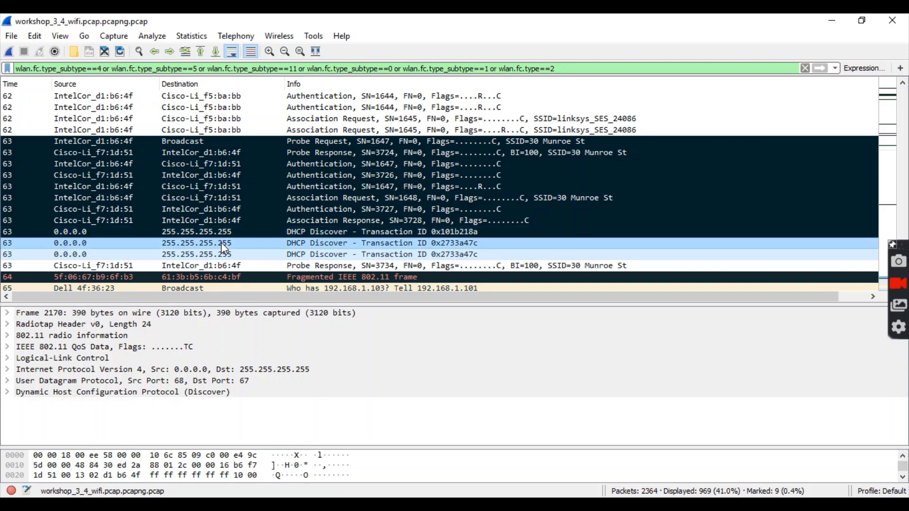
right_click(221, 242)
click(235, 252)
click(236, 254)
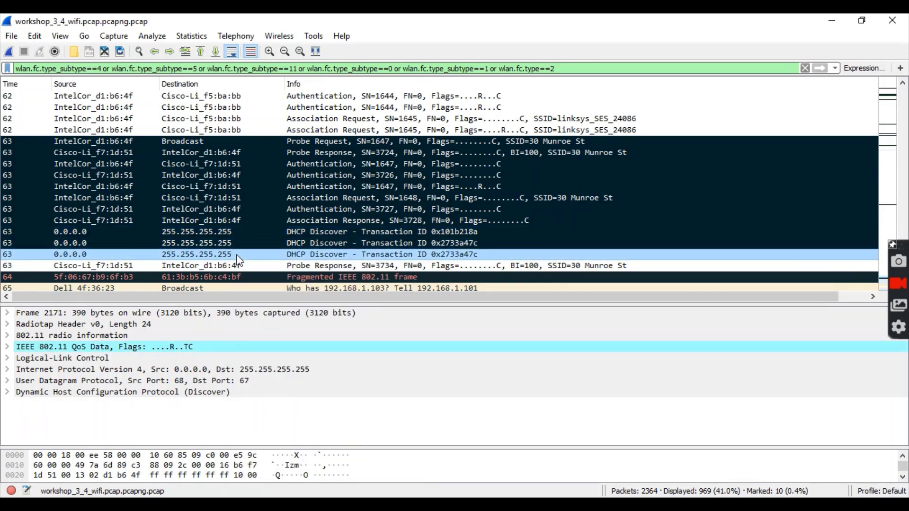
right_click(238, 256)
click(263, 265)
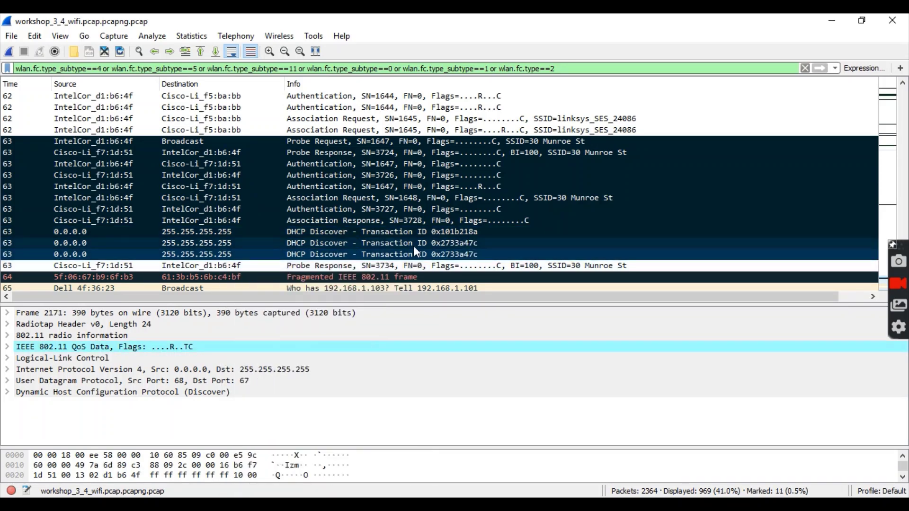
Step: Mark the DHCP Offer, DHCP Request and DHCP ACK packets with Transaction ID 0x2733a47c at second 66
scroll(413, 245, down, 1)
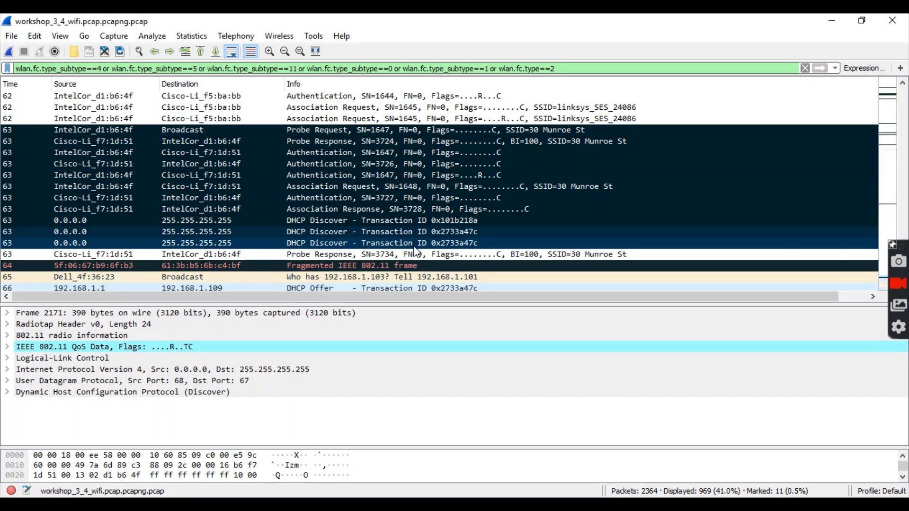
scroll(326, 228, down, 2)
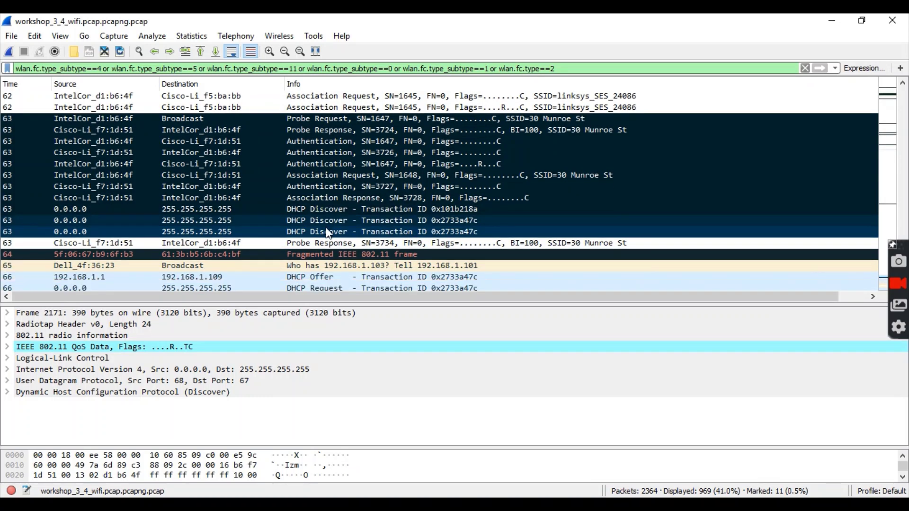
scroll(326, 231, down, 1)
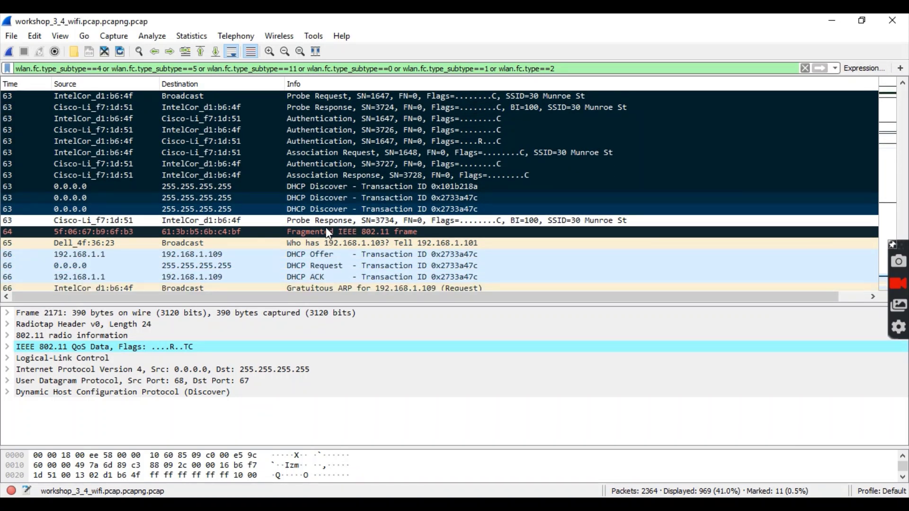
click(332, 256)
right_click(332, 256)
click(345, 261)
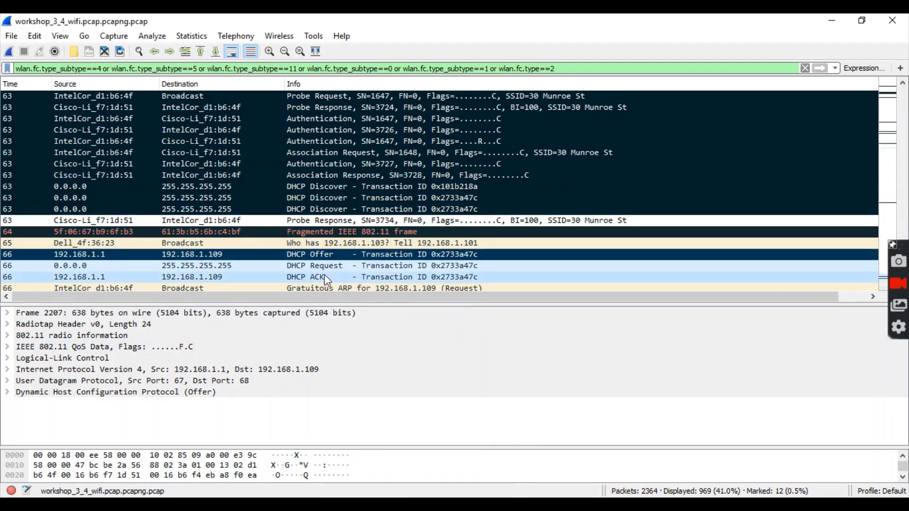
click(325, 265)
right_click(327, 267)
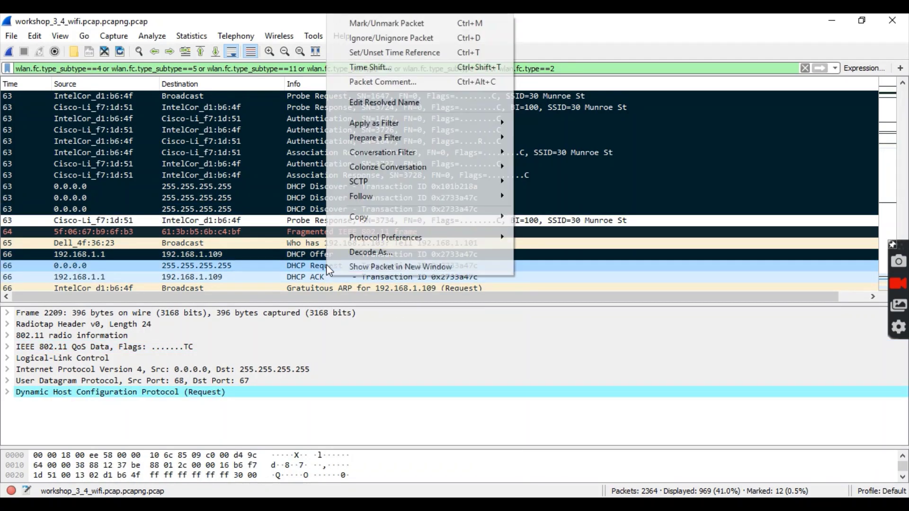
click(398, 24)
click(362, 276)
right_click(363, 277)
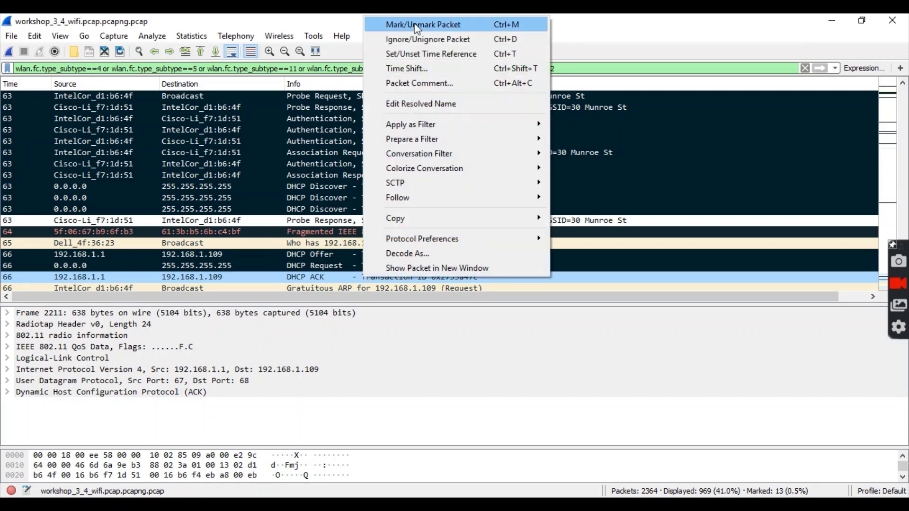
click(414, 25)
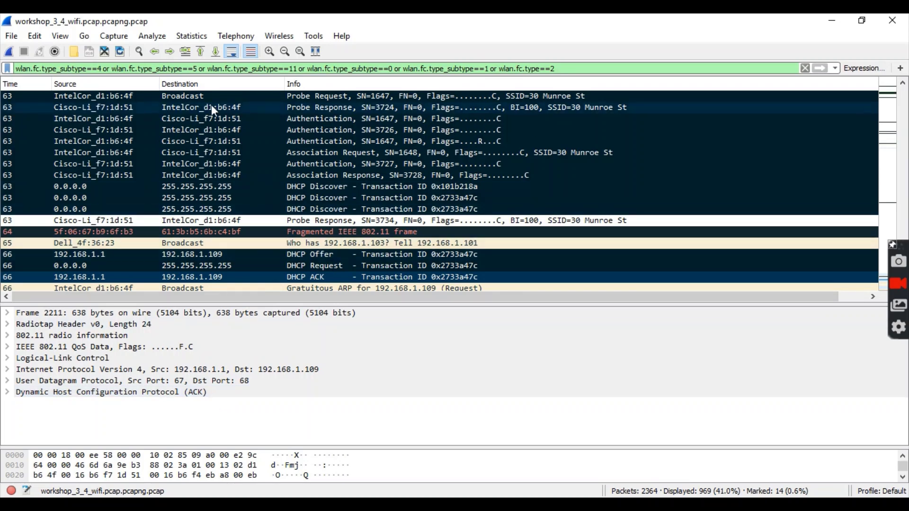
Step: Open the capture's Flow Graph in a maximized window and limit it to the display filter
click(207, 42)
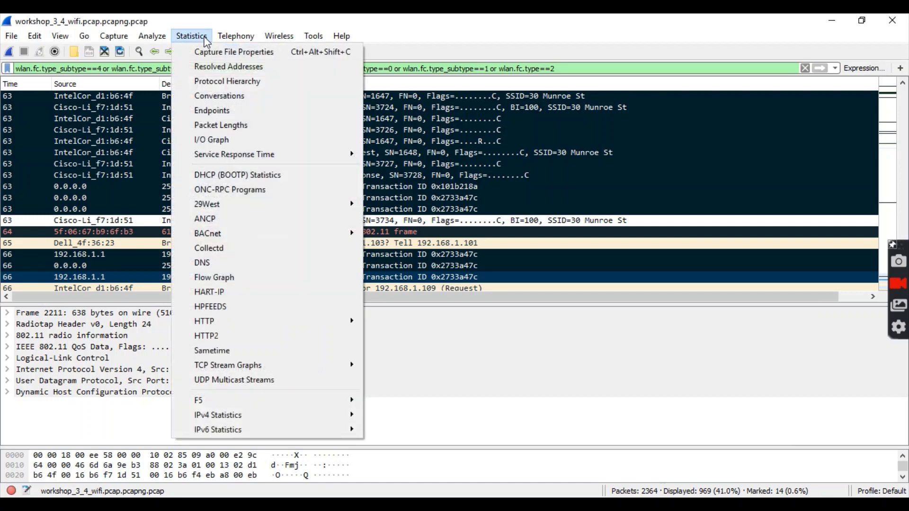
click(227, 280)
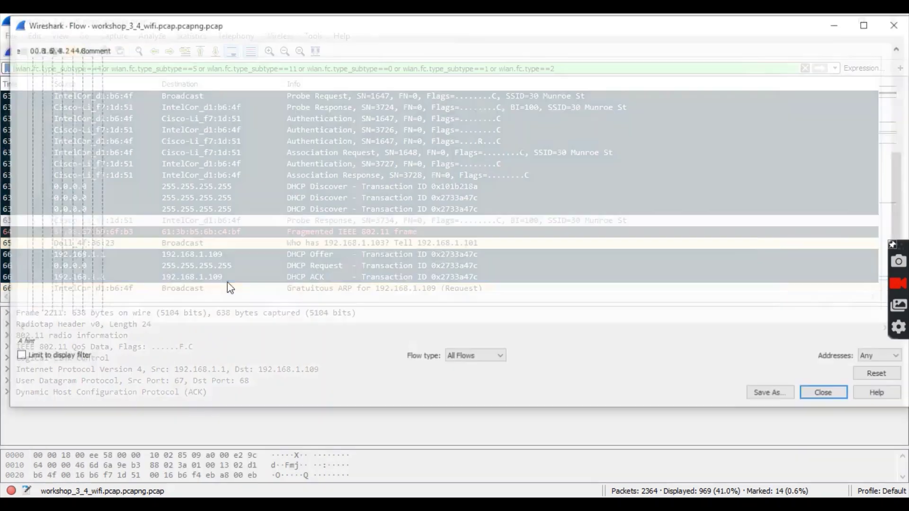
click(56, 362)
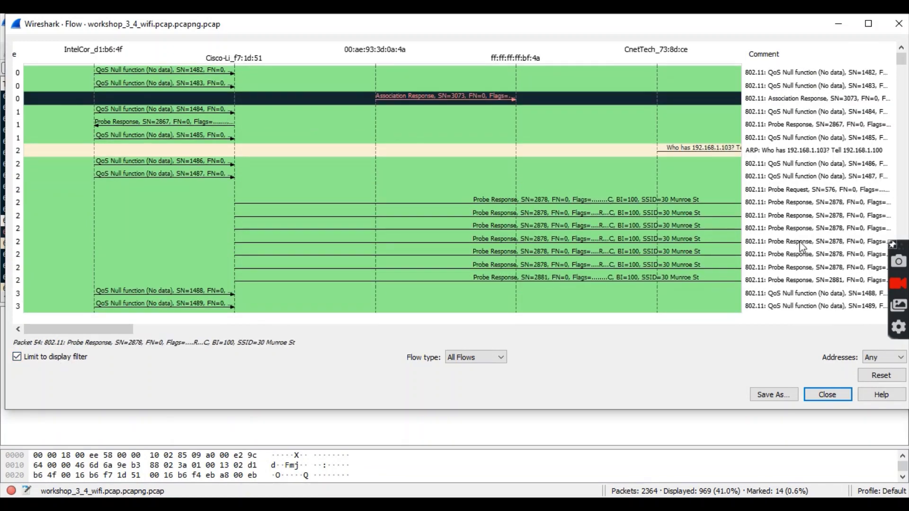
click(868, 24)
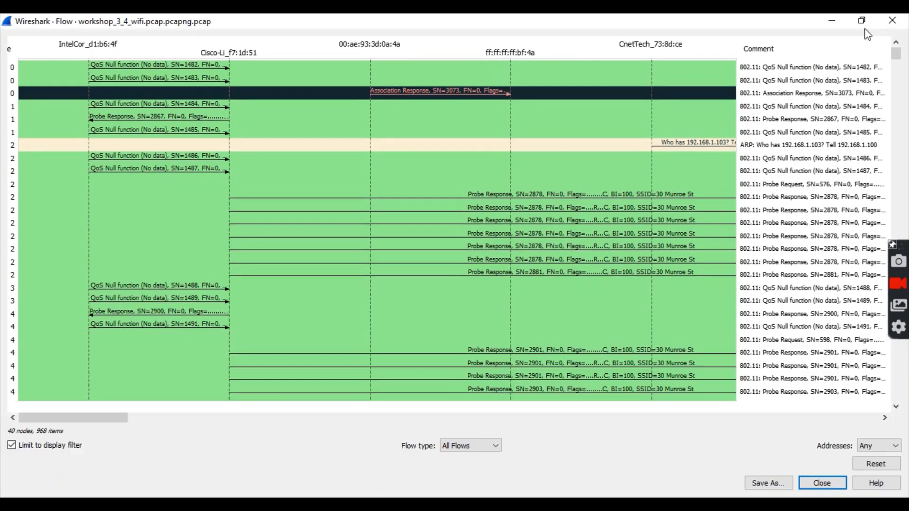
Step: Locate Probe Request SN=1647 at second 63 in the flow graph and trace its arrow from IntelCor_d1:b6:4f to Broadcast
scroll(405, 232, down, 3)
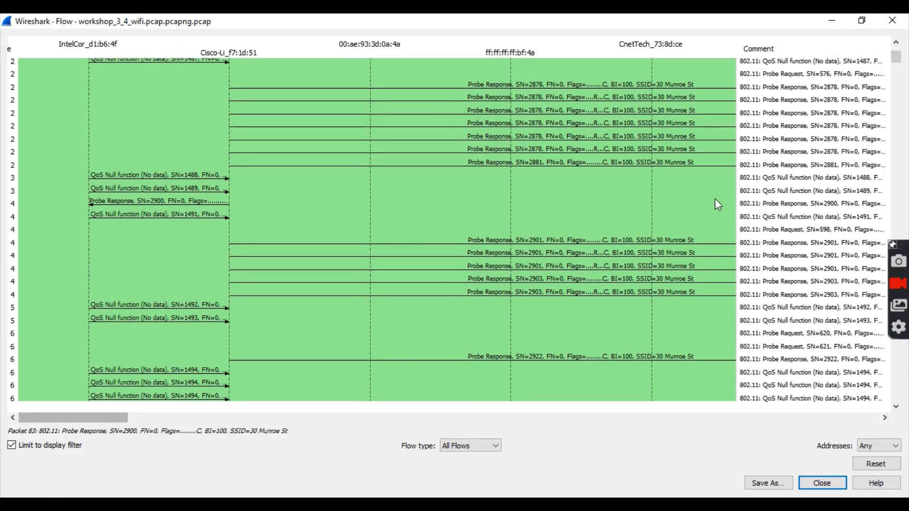
drag(892, 61, 907, 231)
scroll(378, 227, down, 15)
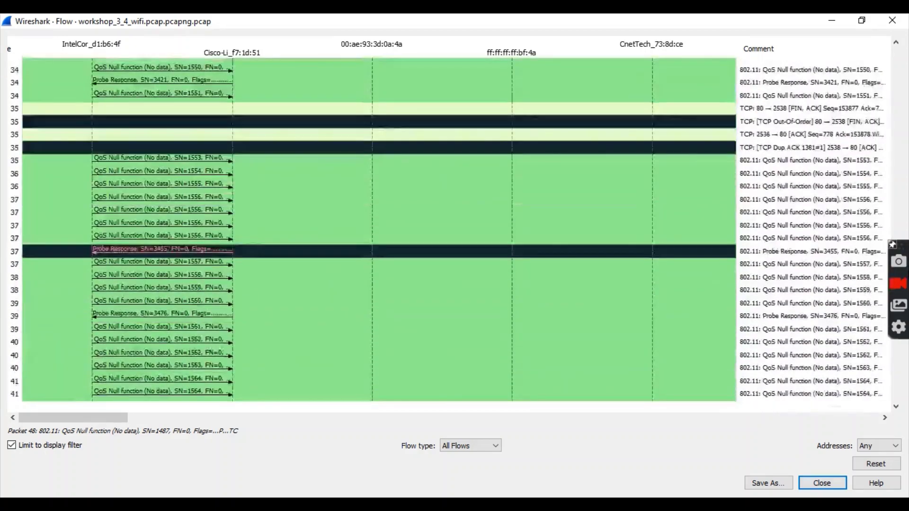
scroll(379, 227, down, 20)
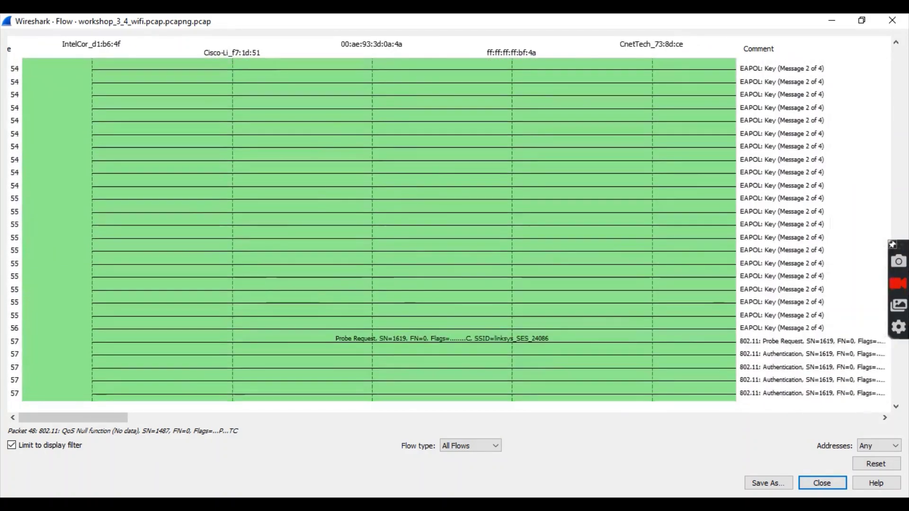
scroll(670, 325, down, 3)
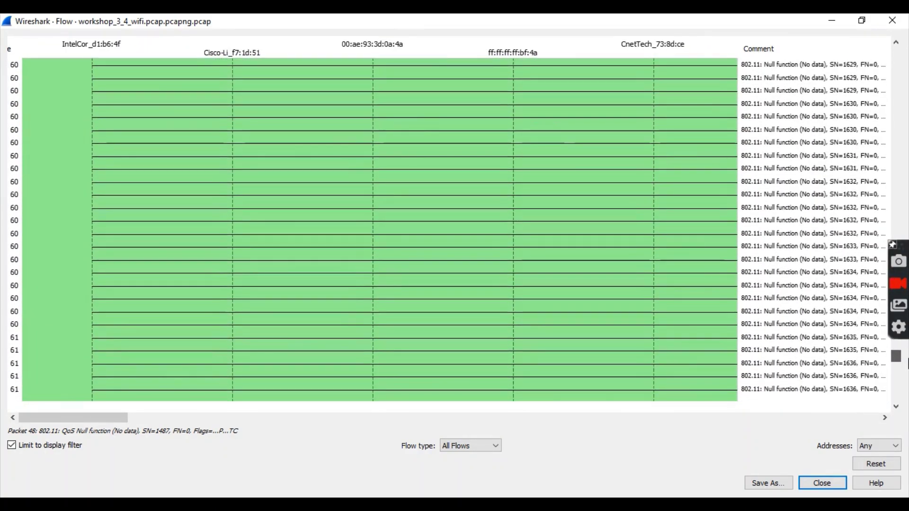
scroll(669, 324, down, 8)
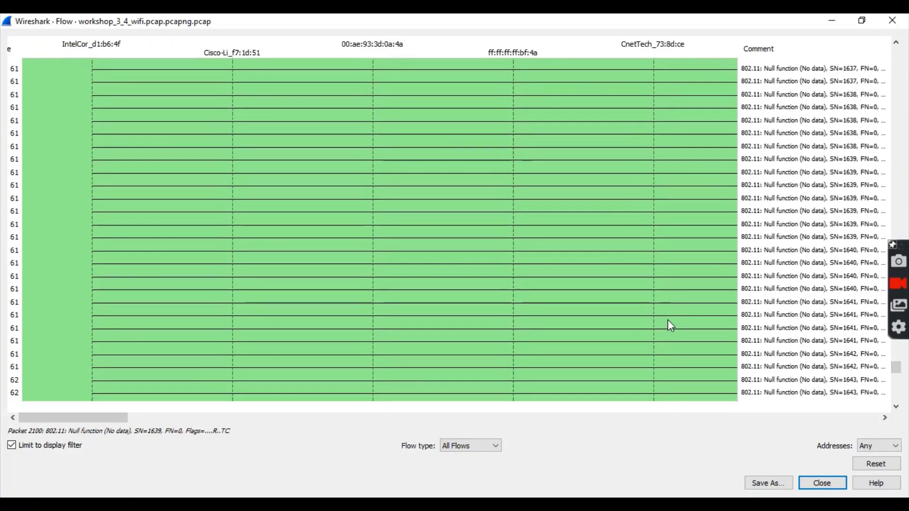
scroll(668, 319, down, 1)
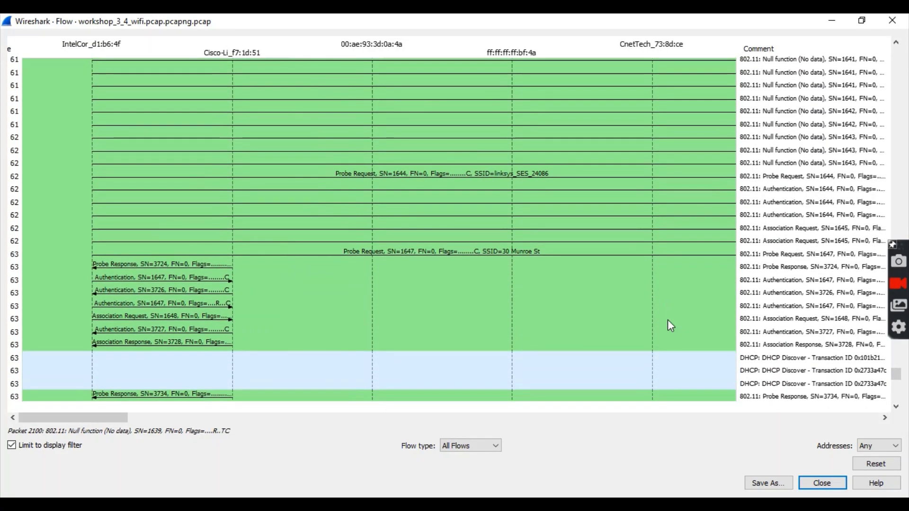
click(331, 251)
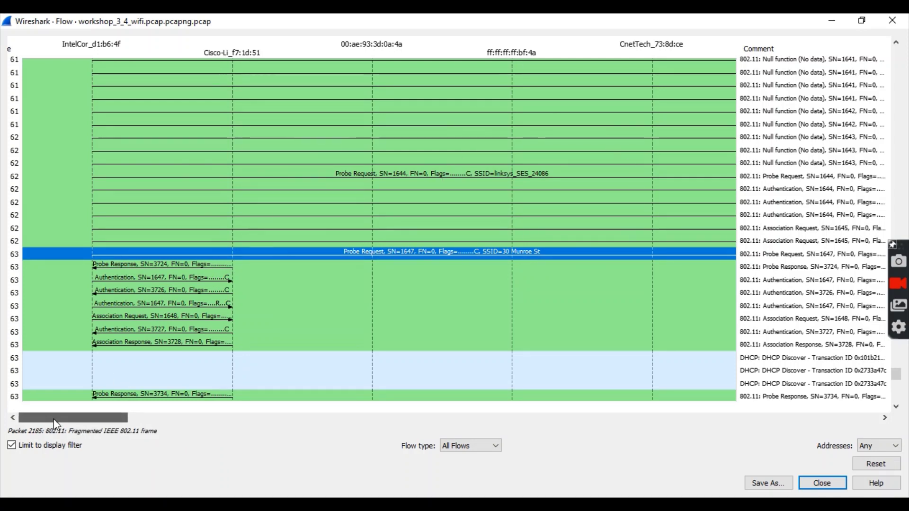
drag(52, 419, 121, 424)
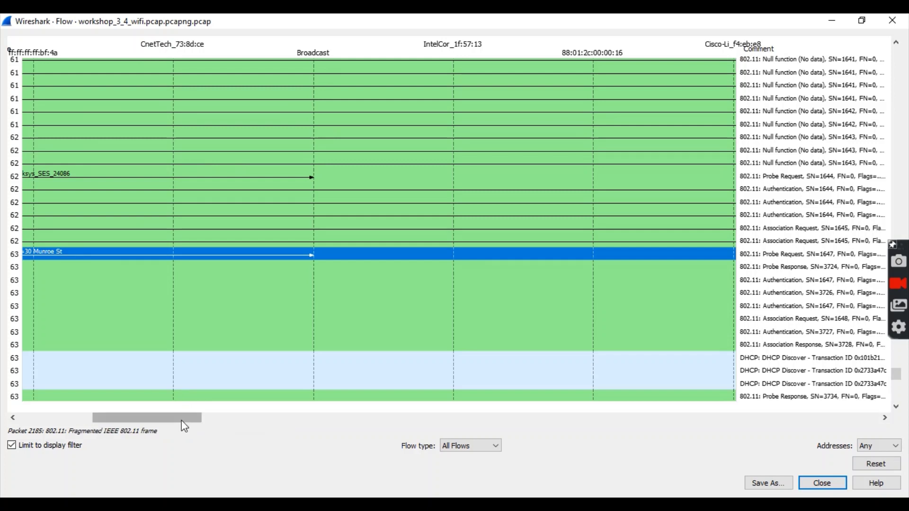
drag(182, 421, 118, 418)
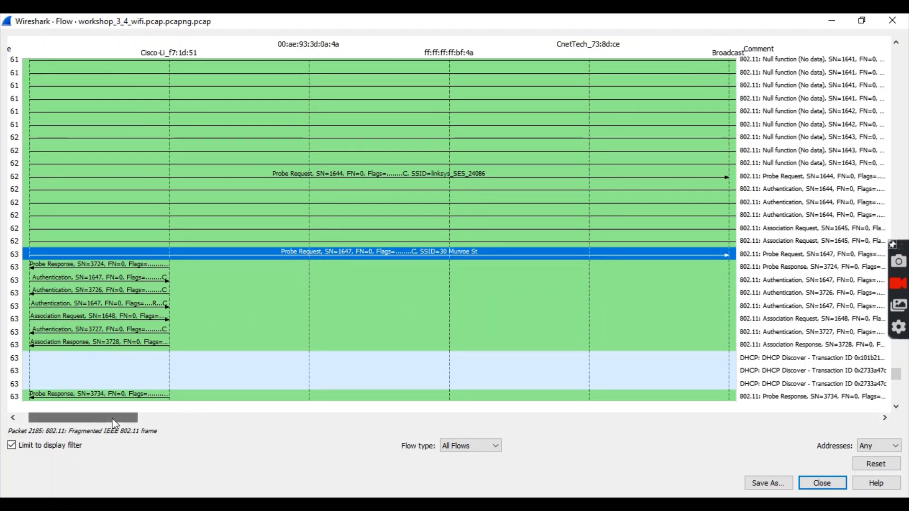
drag(90, 418, 80, 418)
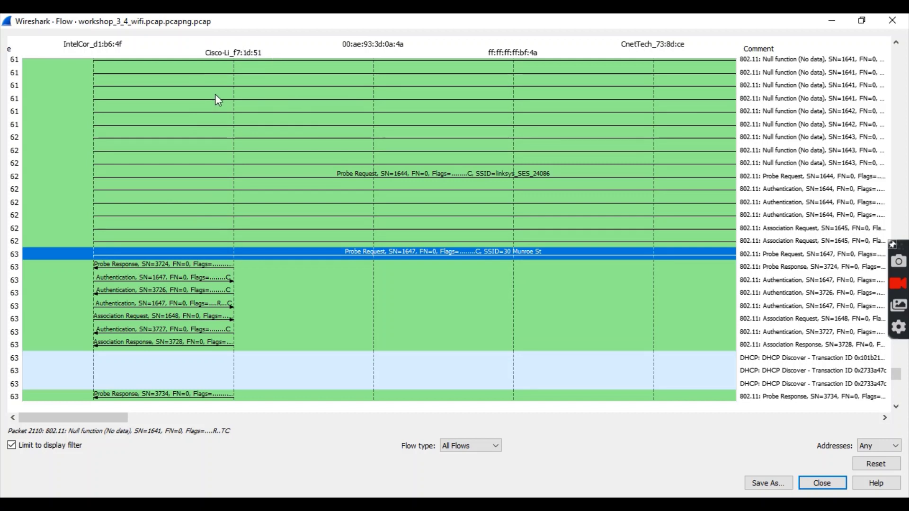
Step: Inspect the flow graph entries for Probe Response SN=3724, Authentication SN=1647 and Authentication SN=3726 at second 63
click(107, 267)
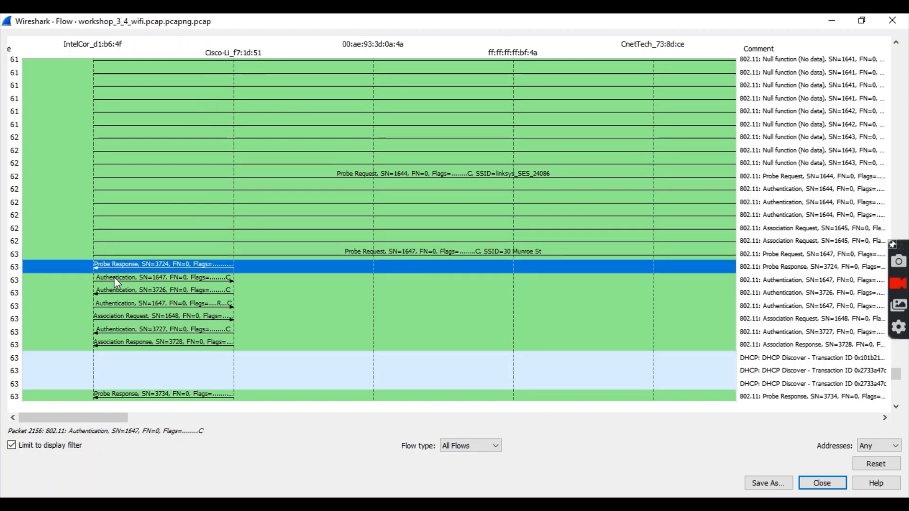
click(114, 277)
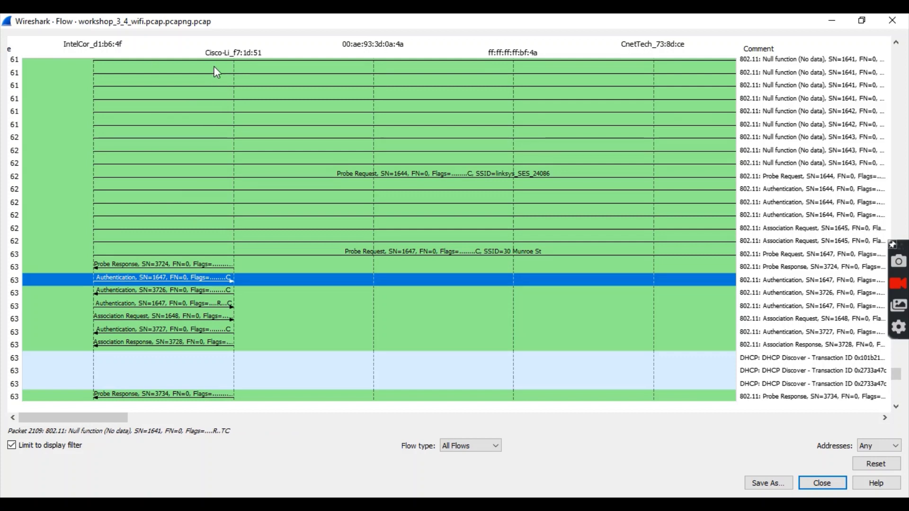
click(180, 291)
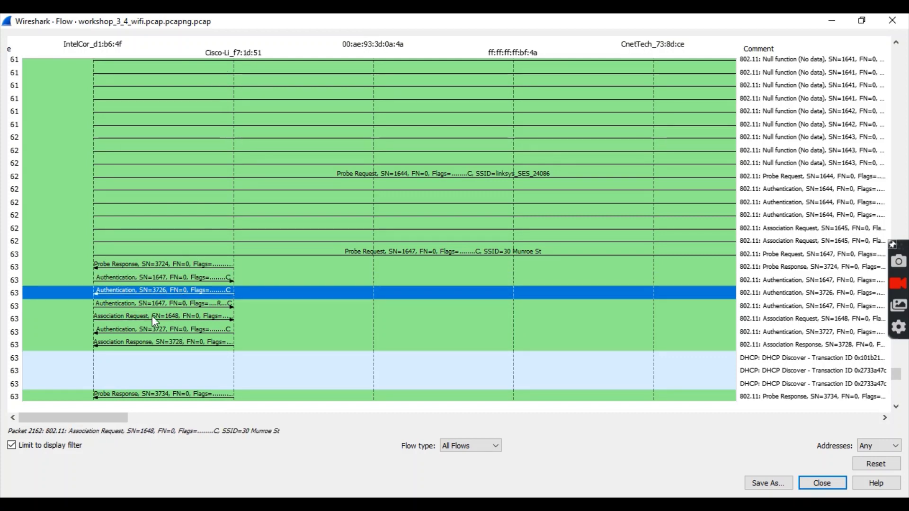
Step: Inspect the flow graph entries for the repeated Authentication SN=1647, Authentication SN=3726, Association Request SN=1648 and Association Response SN=3728 at second 63
click(123, 309)
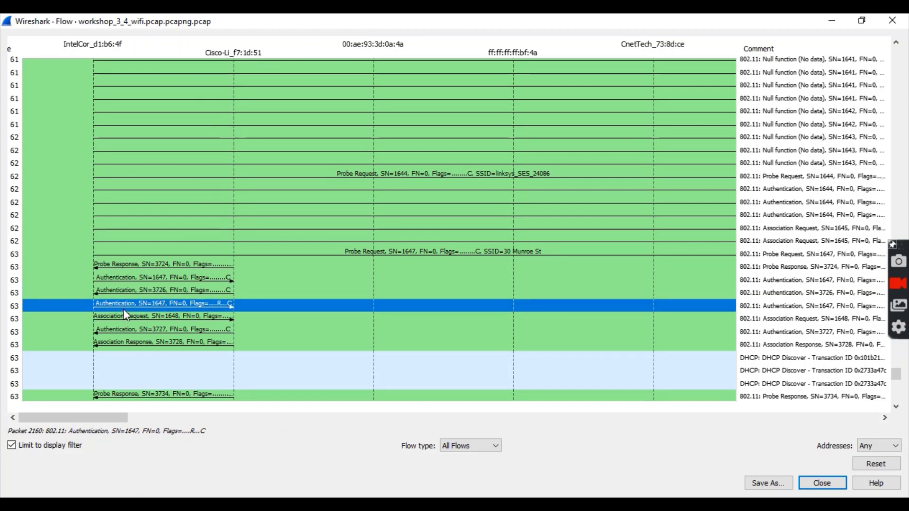
click(131, 319)
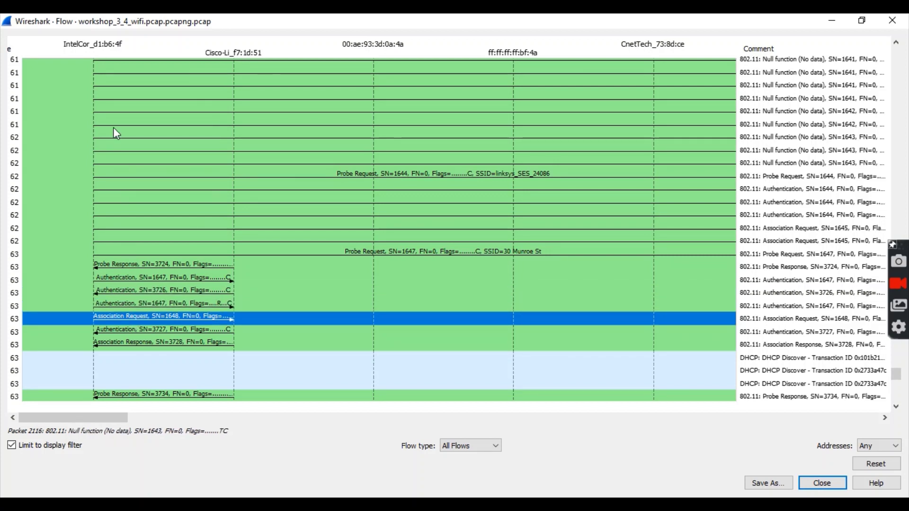
click(152, 298)
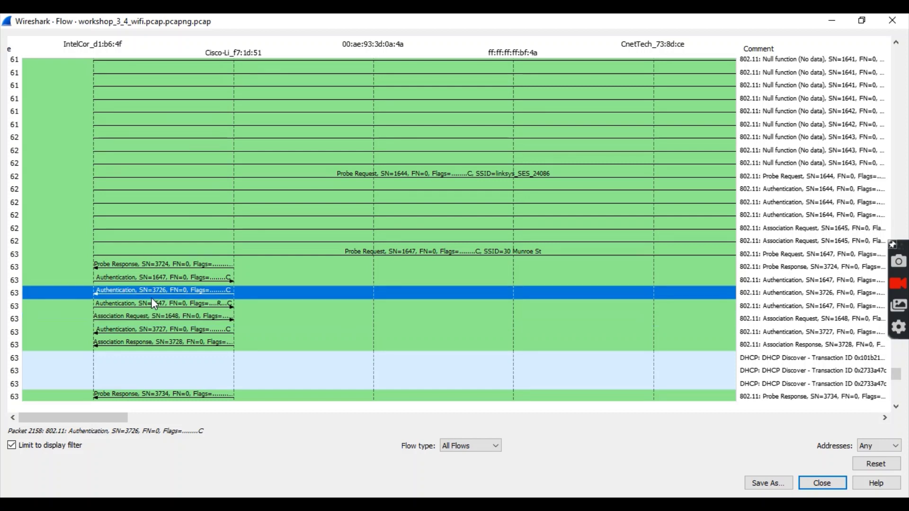
click(152, 305)
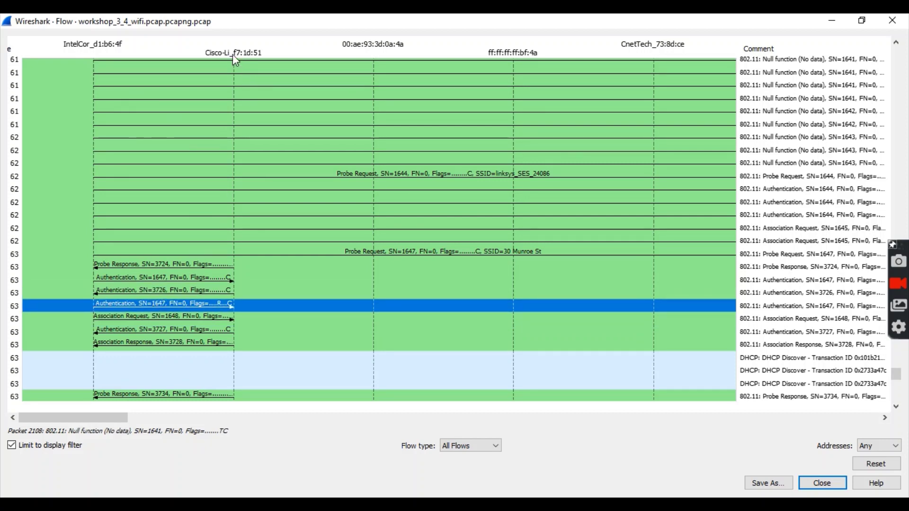
click(192, 312)
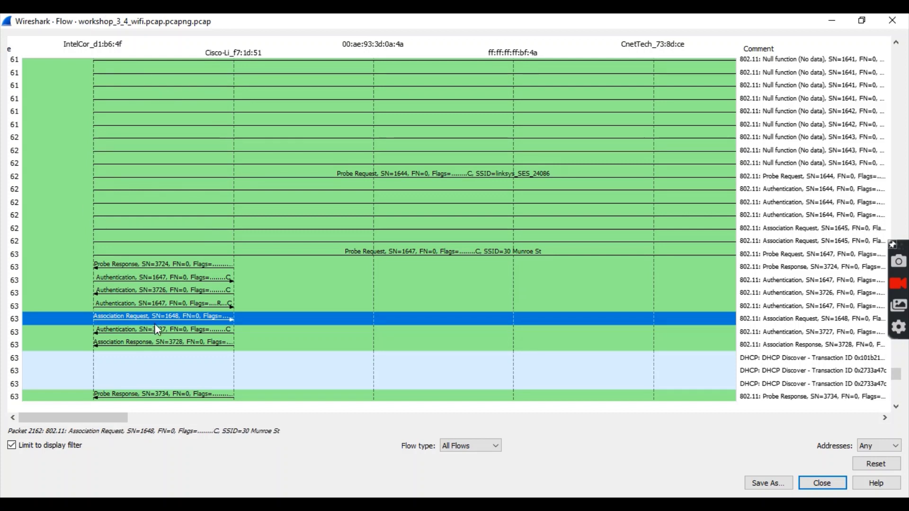
click(160, 344)
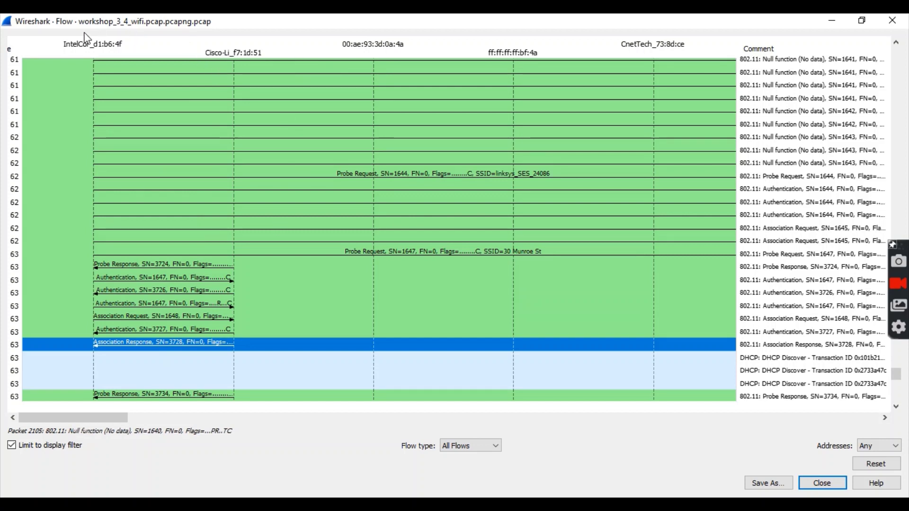
Step: Inspect the DHCP Discover entries at second 63 in the flow graph, including the one with Transaction ID 0x2733a47c
click(233, 373)
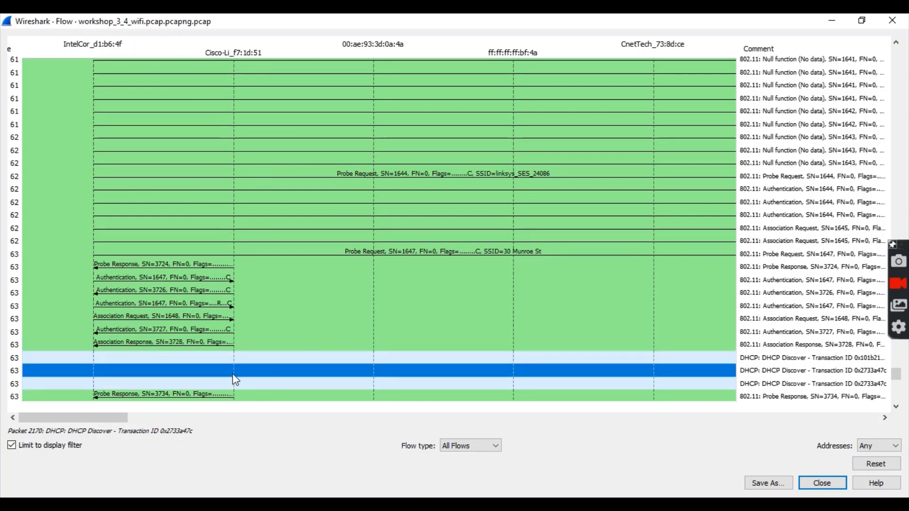
click(320, 357)
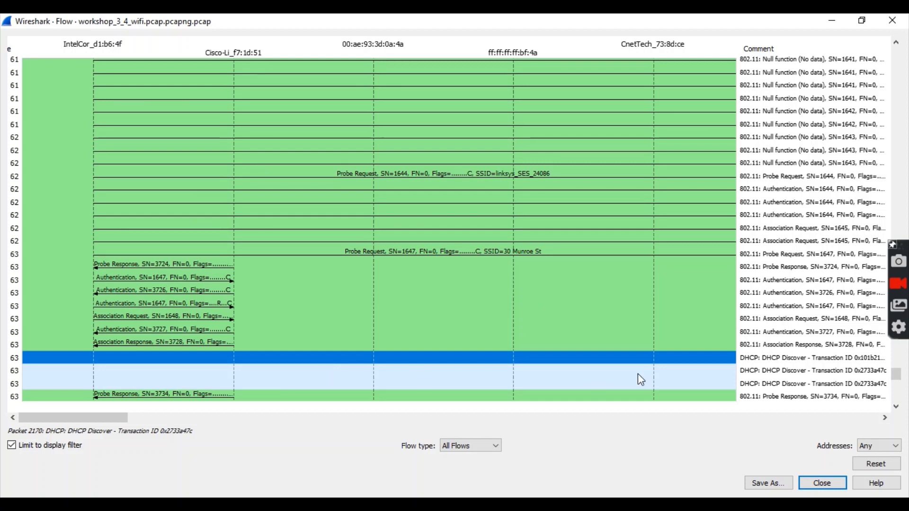